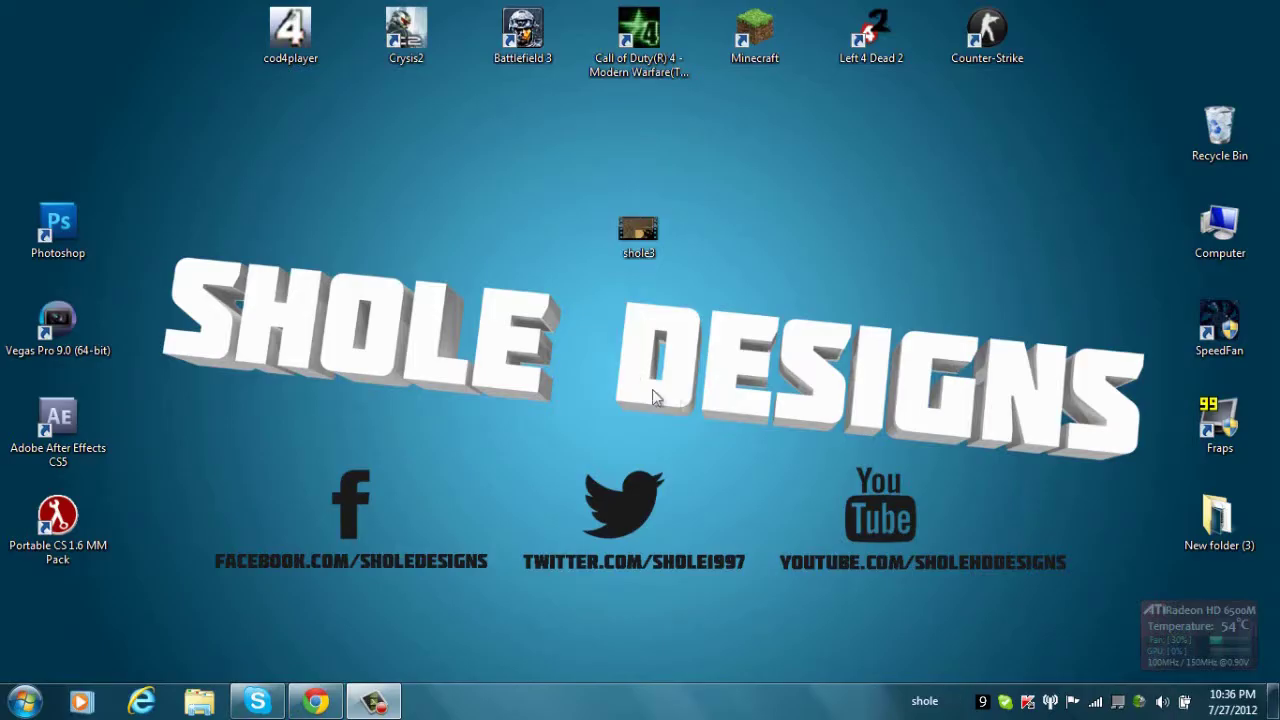
Refresh the desktop and launch Vegas Pro 9.0 from its desktop shortcut
{"action": "right_click", "coordinate": [712, 404]}
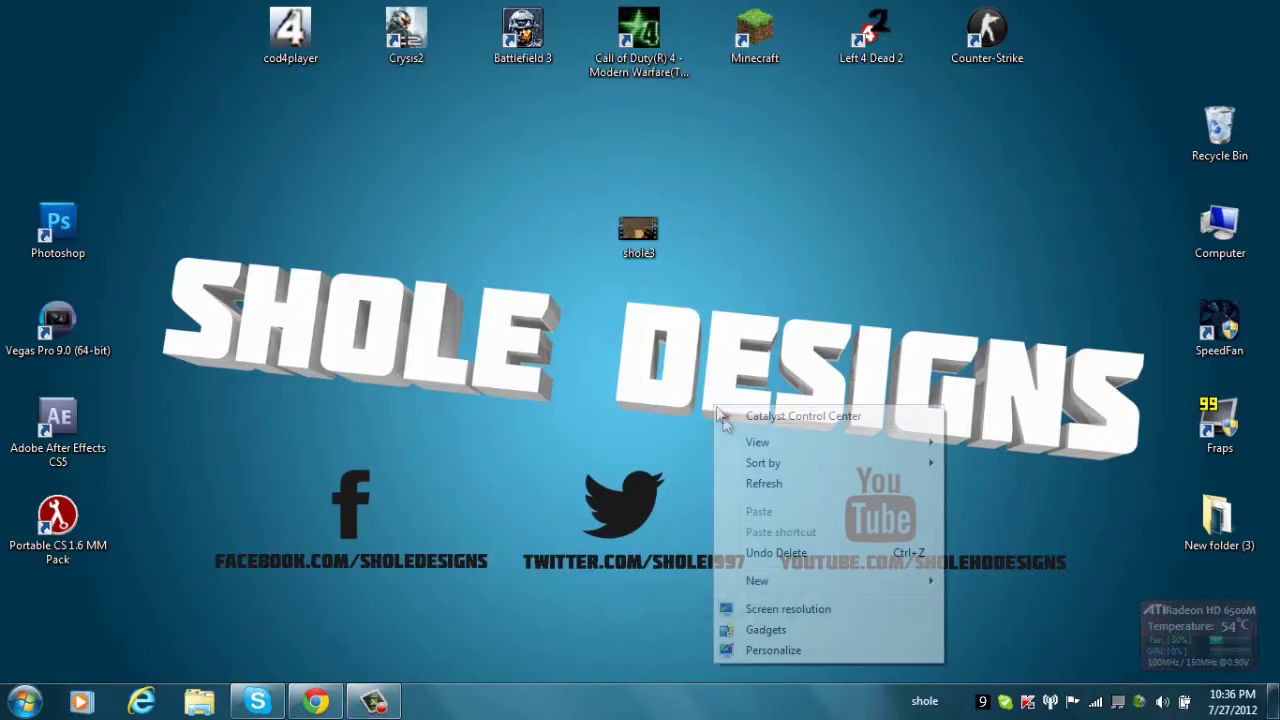
{"action": "left_click", "coordinate": [763, 483]}
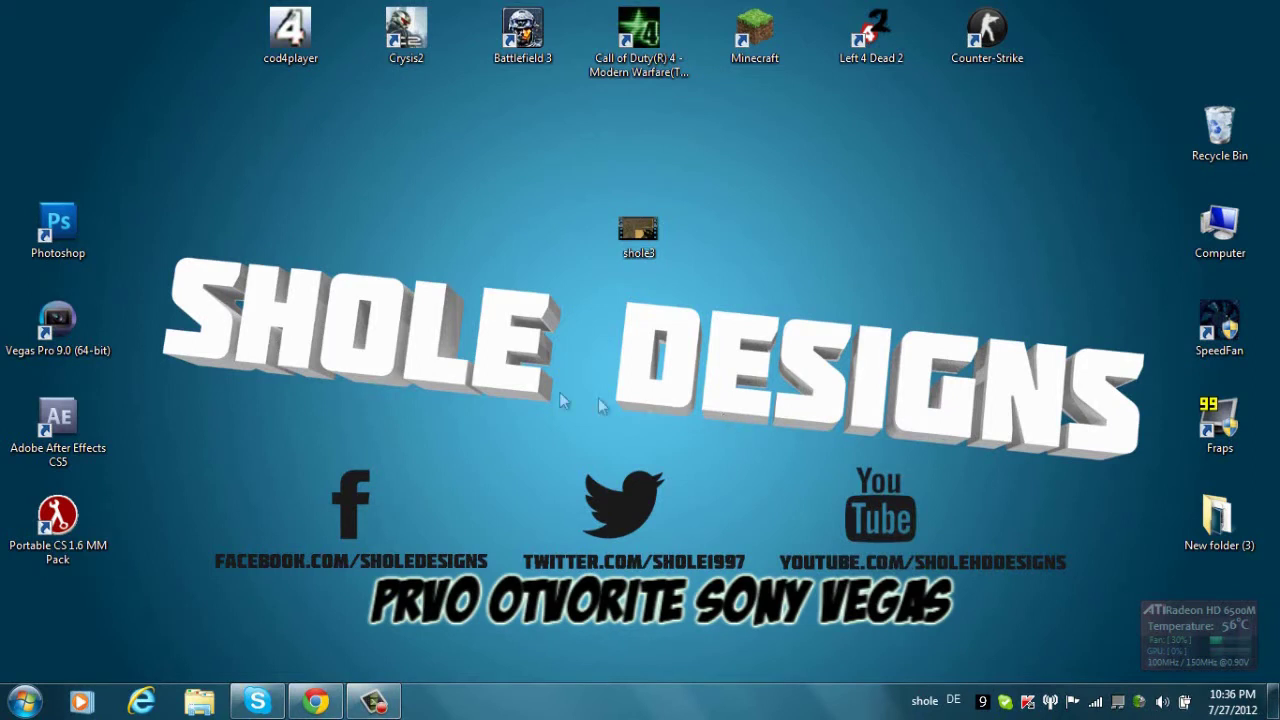
{"action": "double_click", "coordinate": [100, 328]}
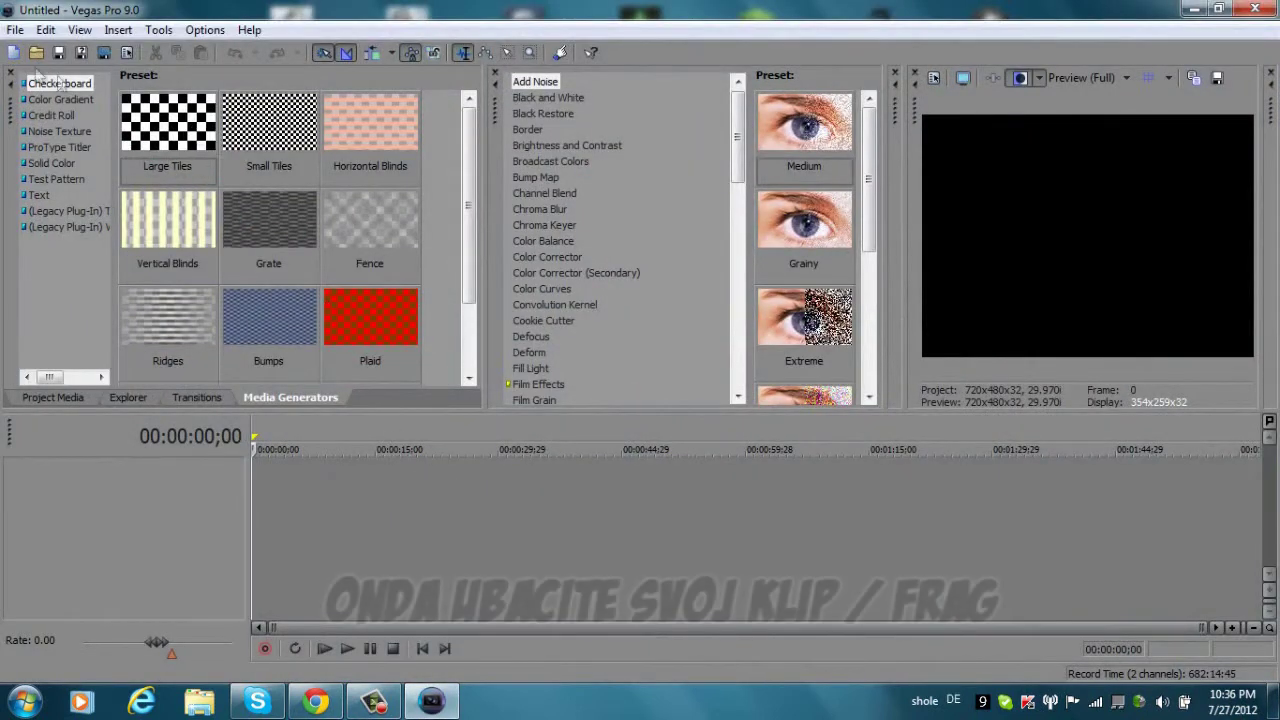
Open the shole3 video file onto the timeline
{"action": "left_click", "coordinate": [15, 30]}
{"action": "left_click", "coordinate": [165, 117]}
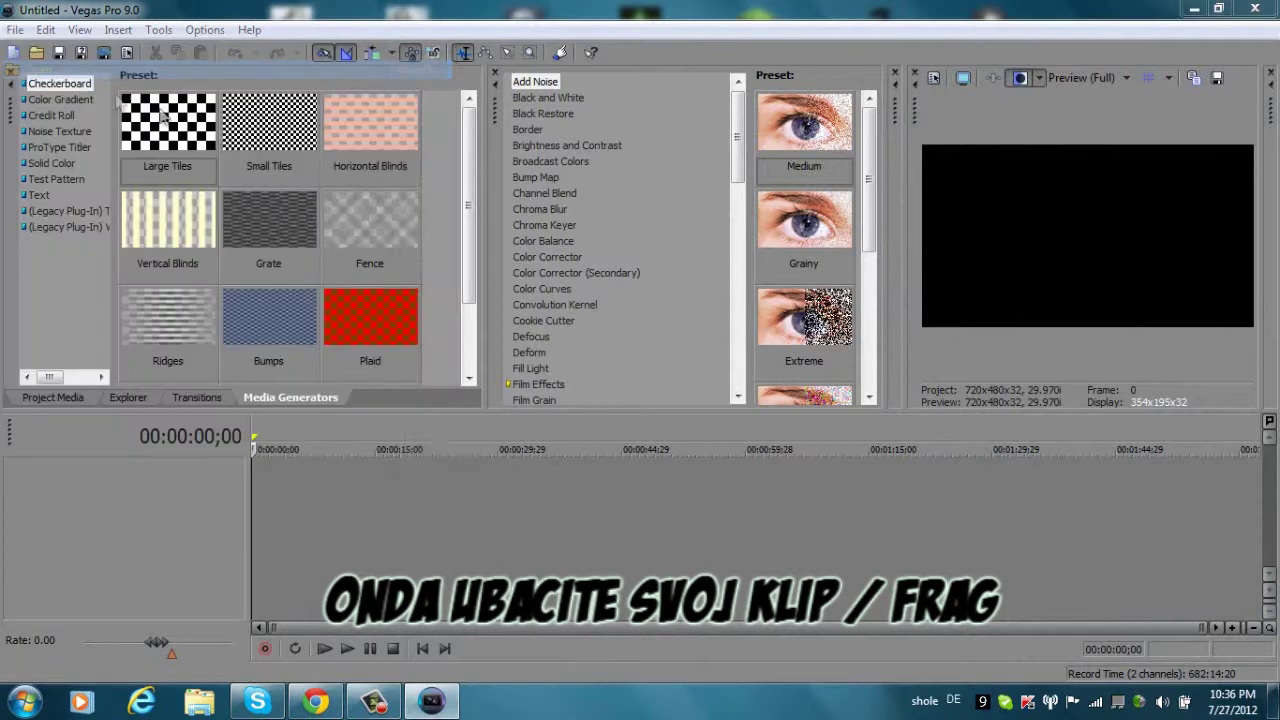
{"action": "left_click", "coordinate": [715, 210]}
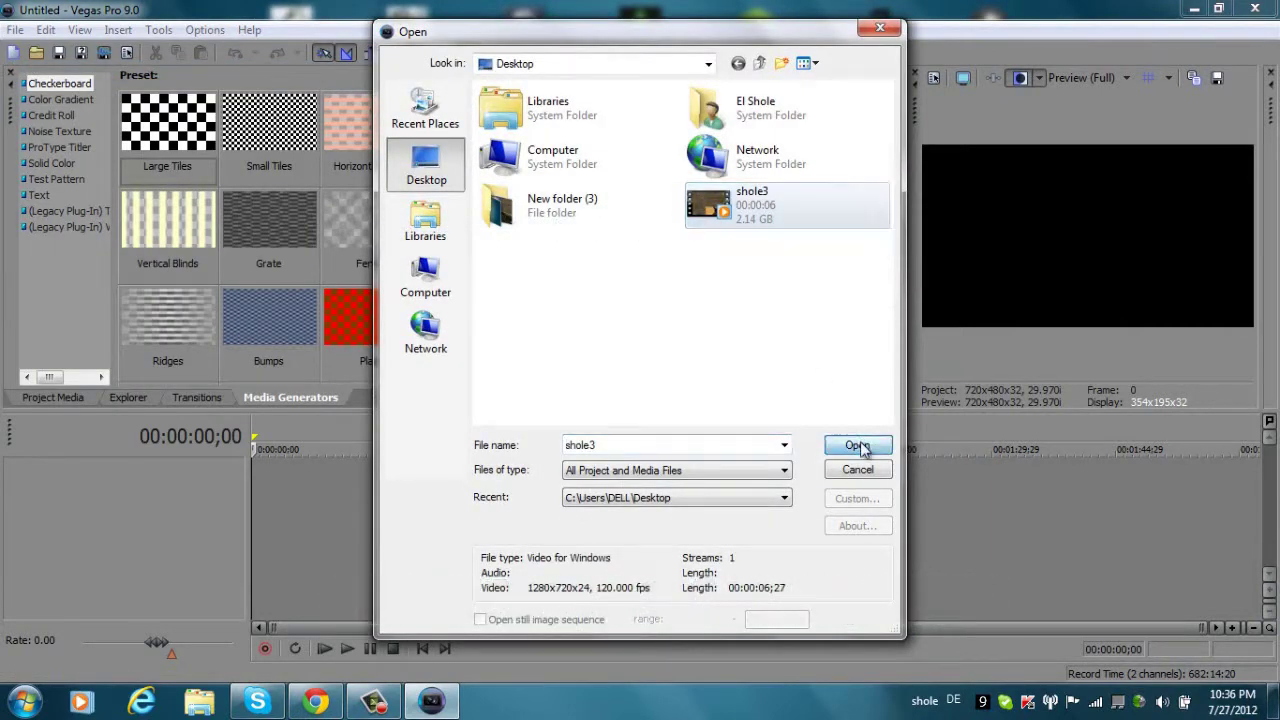
{"action": "left_click", "coordinate": [857, 445]}
Split the shole3 clip at the kill and delete the unwanted section
{"action": "scroll", "coordinate": [395, 503], "scroll_direction": "up", "scroll_amount": 6}
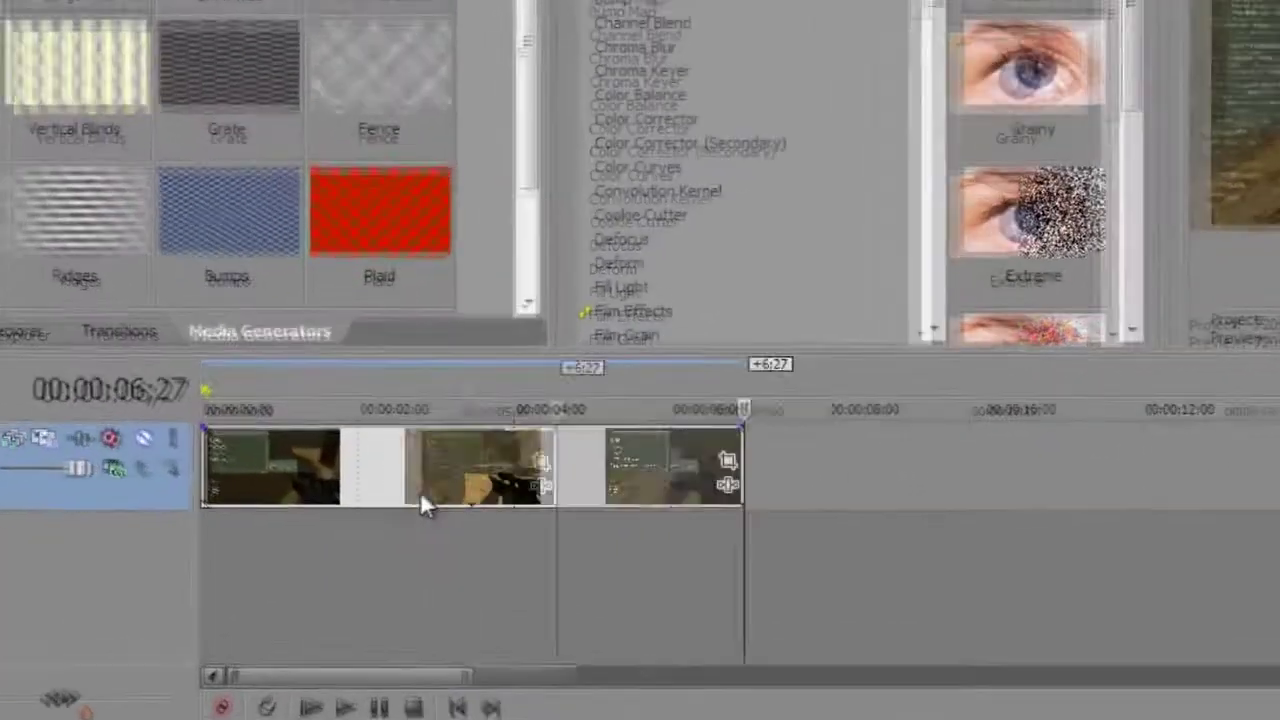
{"action": "left_click", "coordinate": [520, 470]}
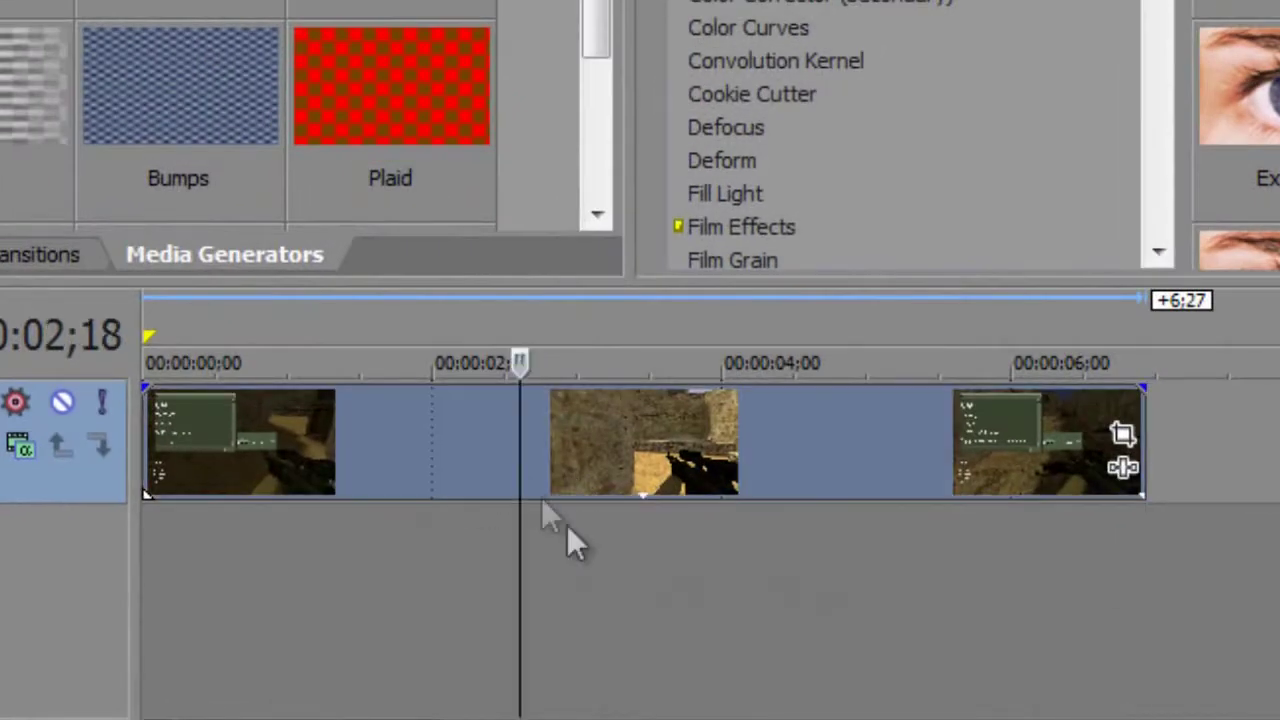
{"action": "left_click", "coordinate": [370, 474]}
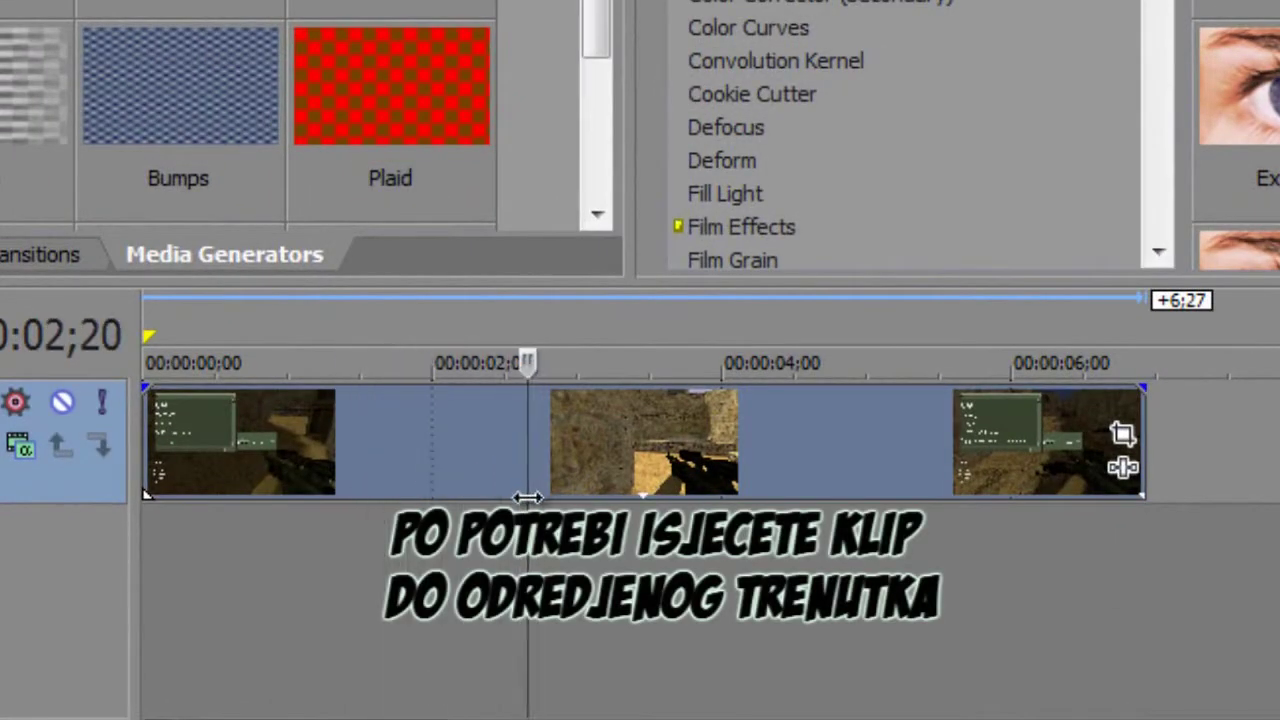
{"action": "right_click", "coordinate": [528, 497]}
{"action": "key", "text": "s"}
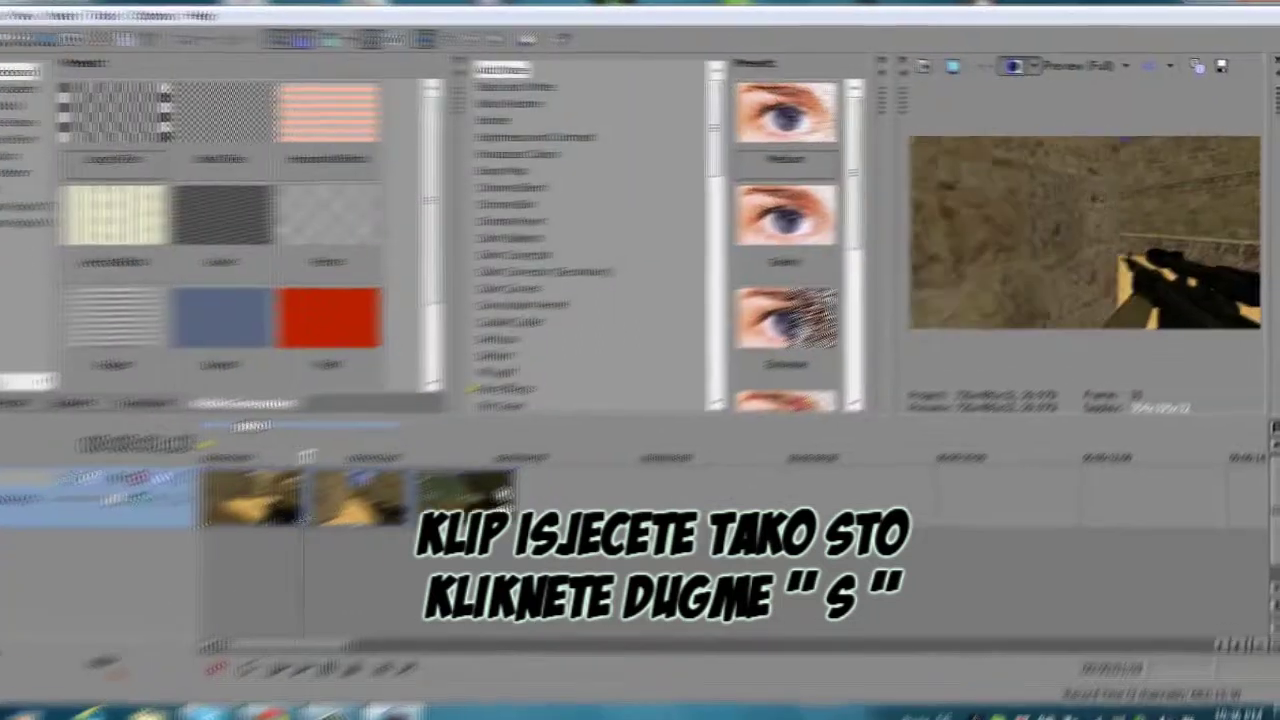
{"action": "key", "text": "s"}
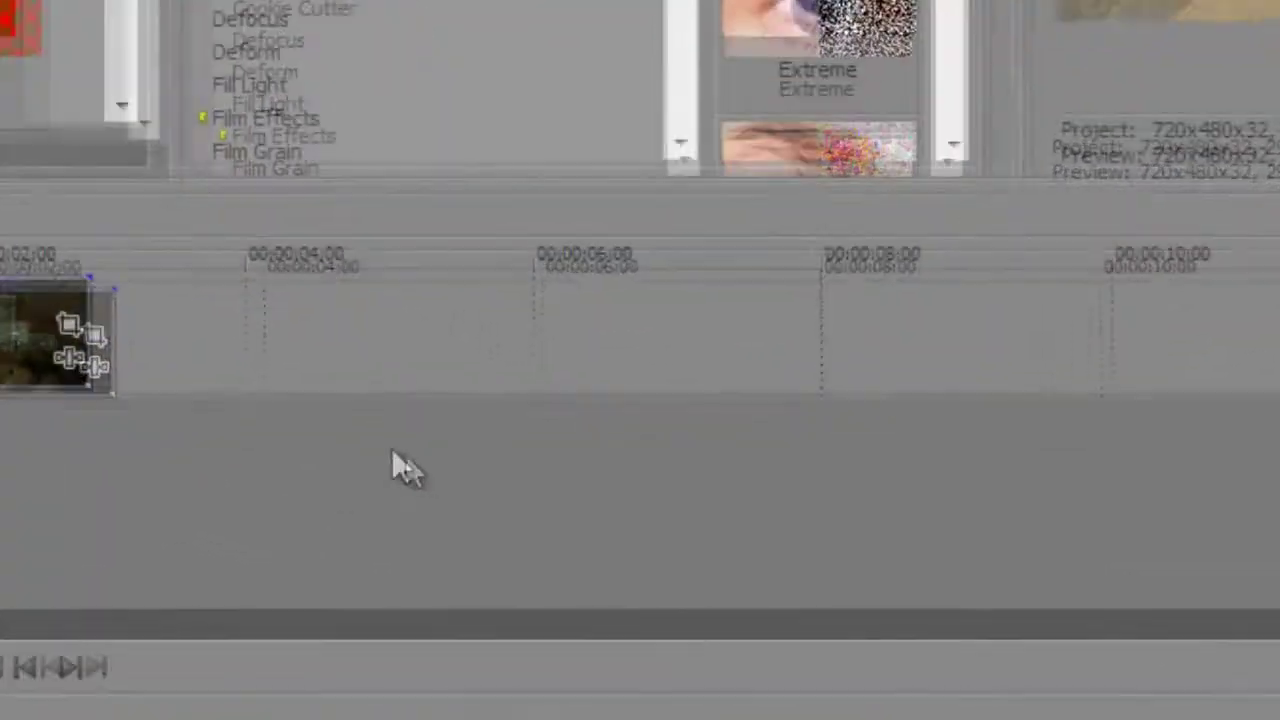
Insert a new video track and place an Elliptical Ring color gradient clip on it
{"action": "right_click", "coordinate": [597, 544]}
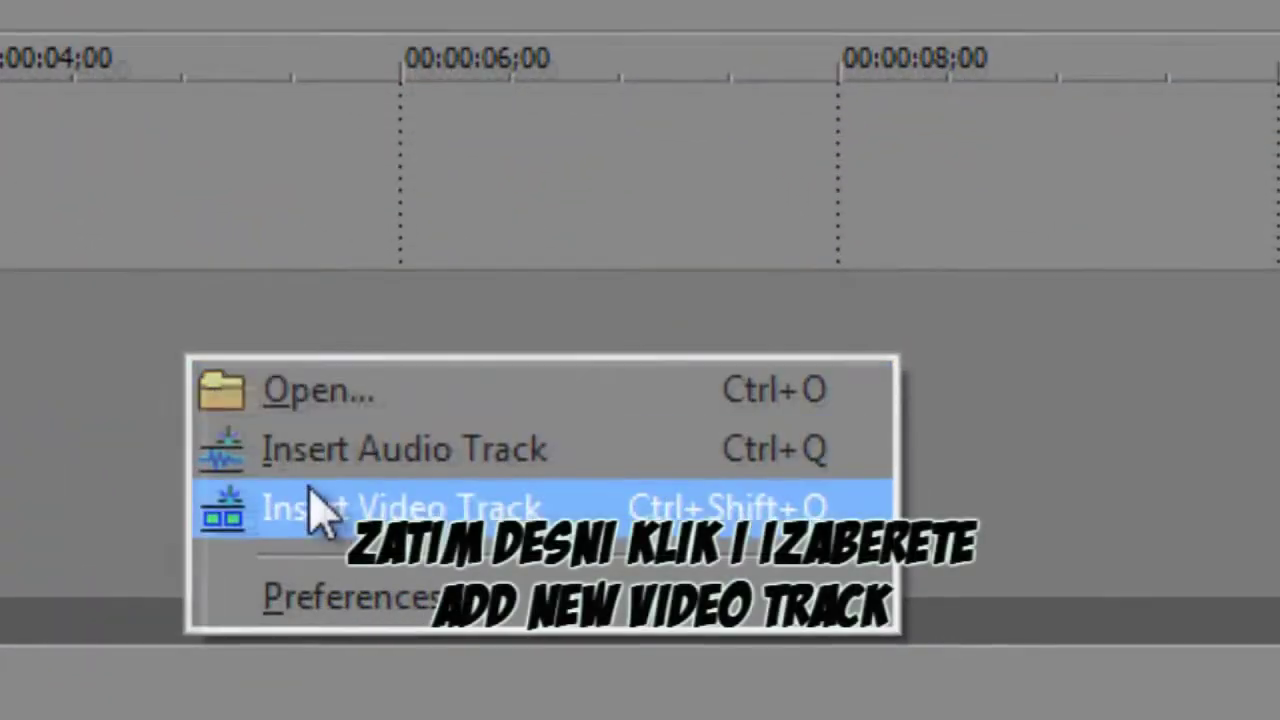
{"action": "left_click", "coordinate": [320, 512]}
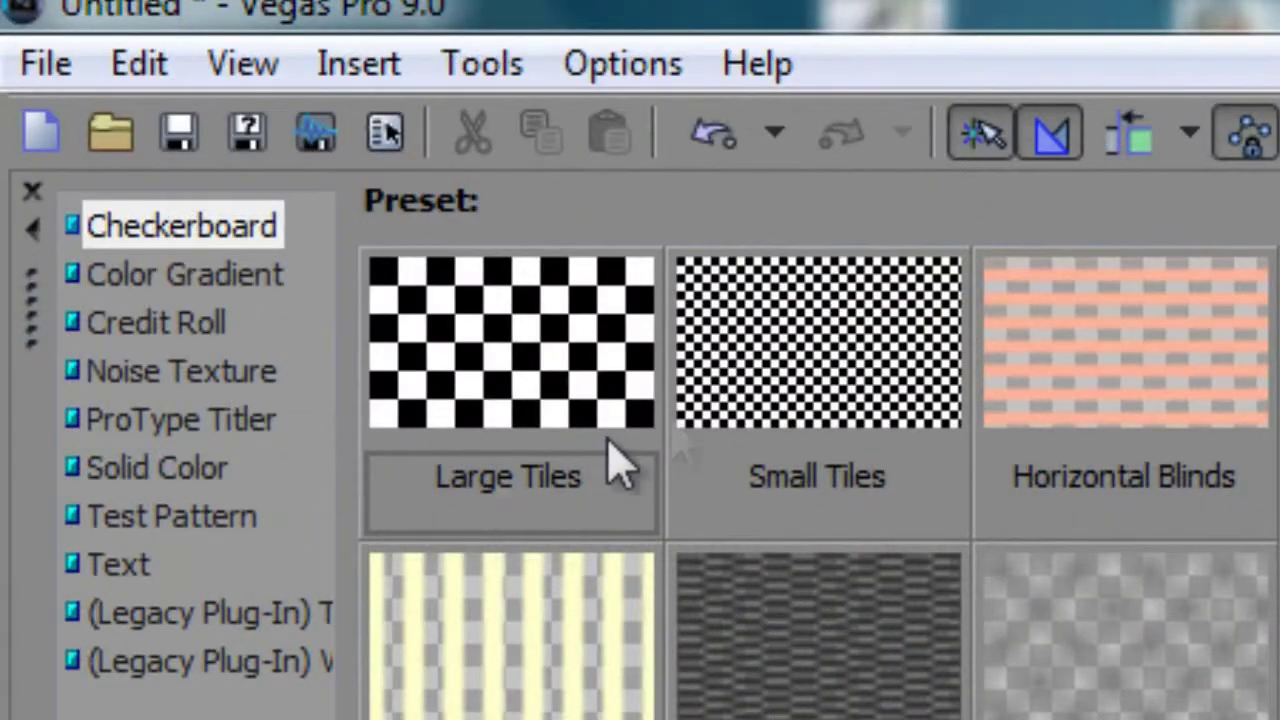
{"action": "left_click", "coordinate": [170, 277]}
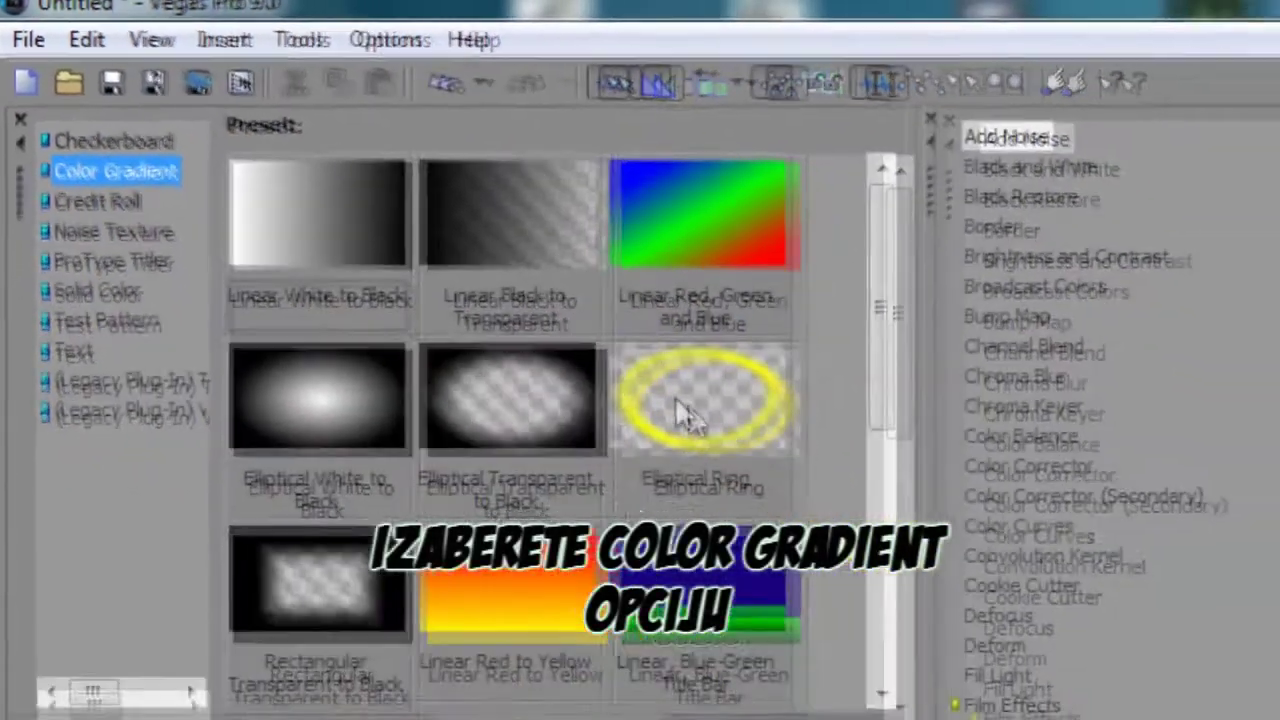
{"action": "left_click", "coordinate": [497, 293]}
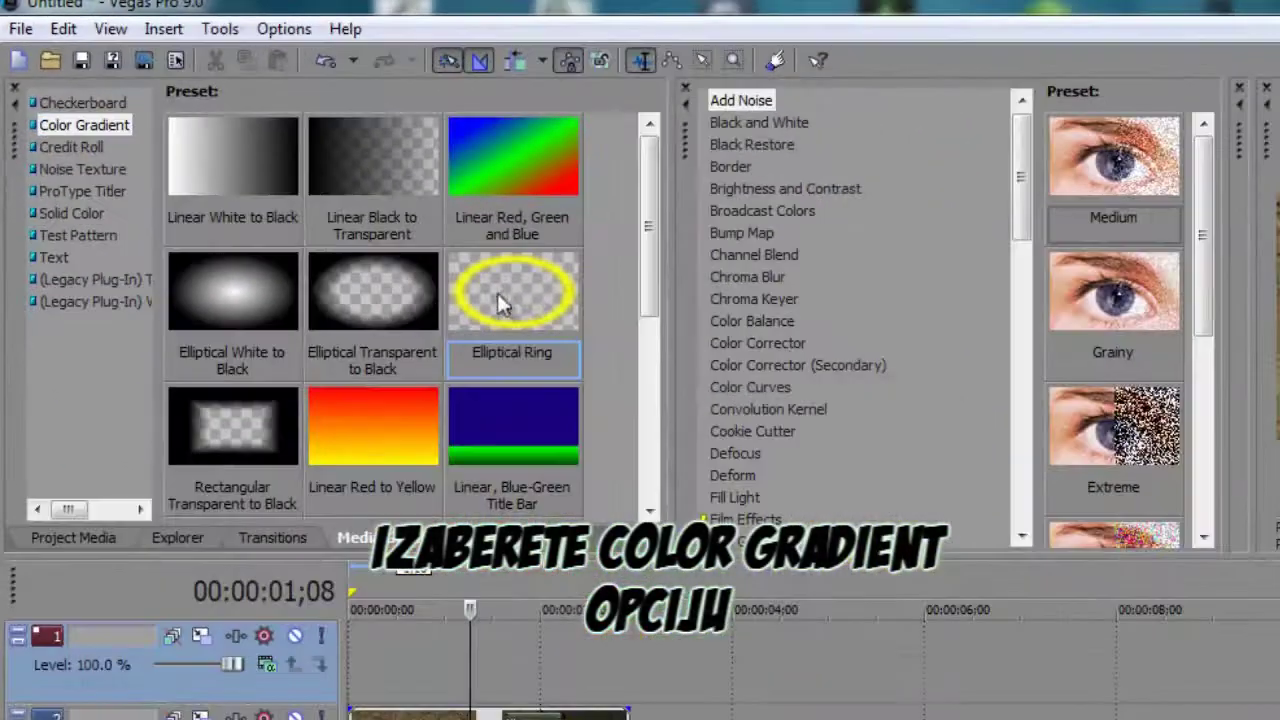
{"action": "left_click_drag", "start_coordinate": [470, 313], "coordinate": [518, 566]}
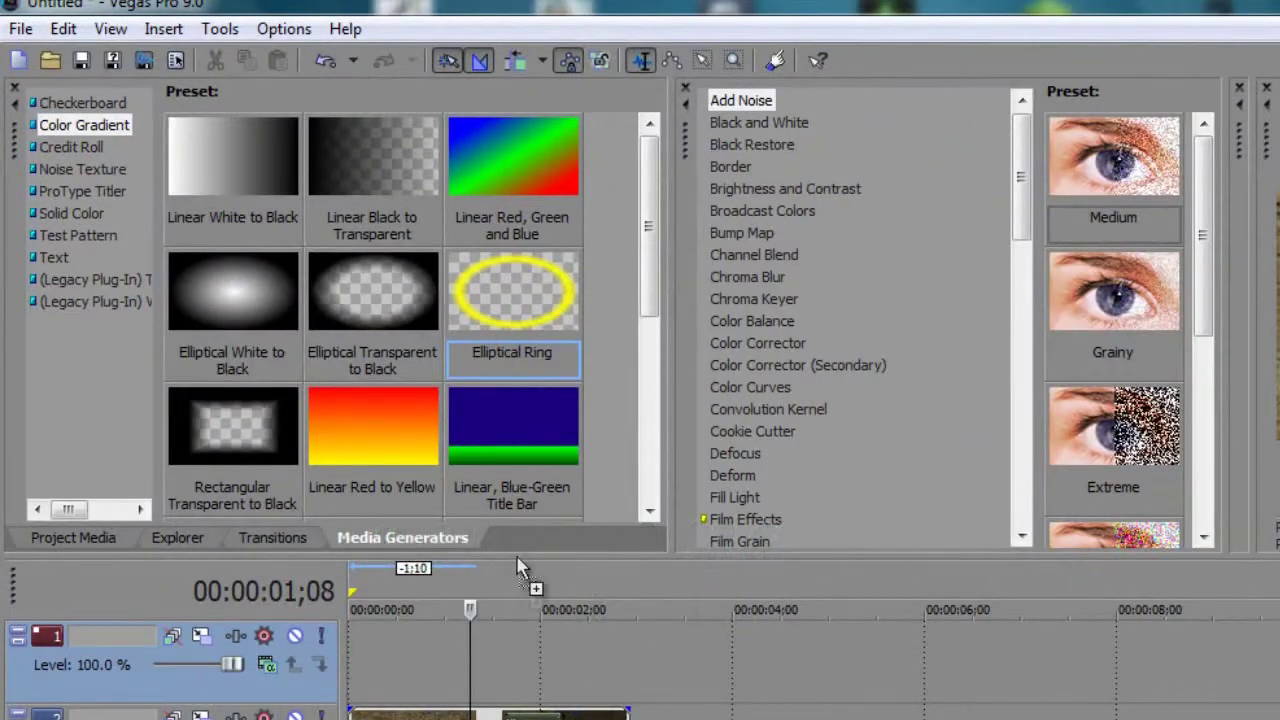
{"action": "left_click_drag", "start_coordinate": [505, 670], "coordinate": [491, 686]}
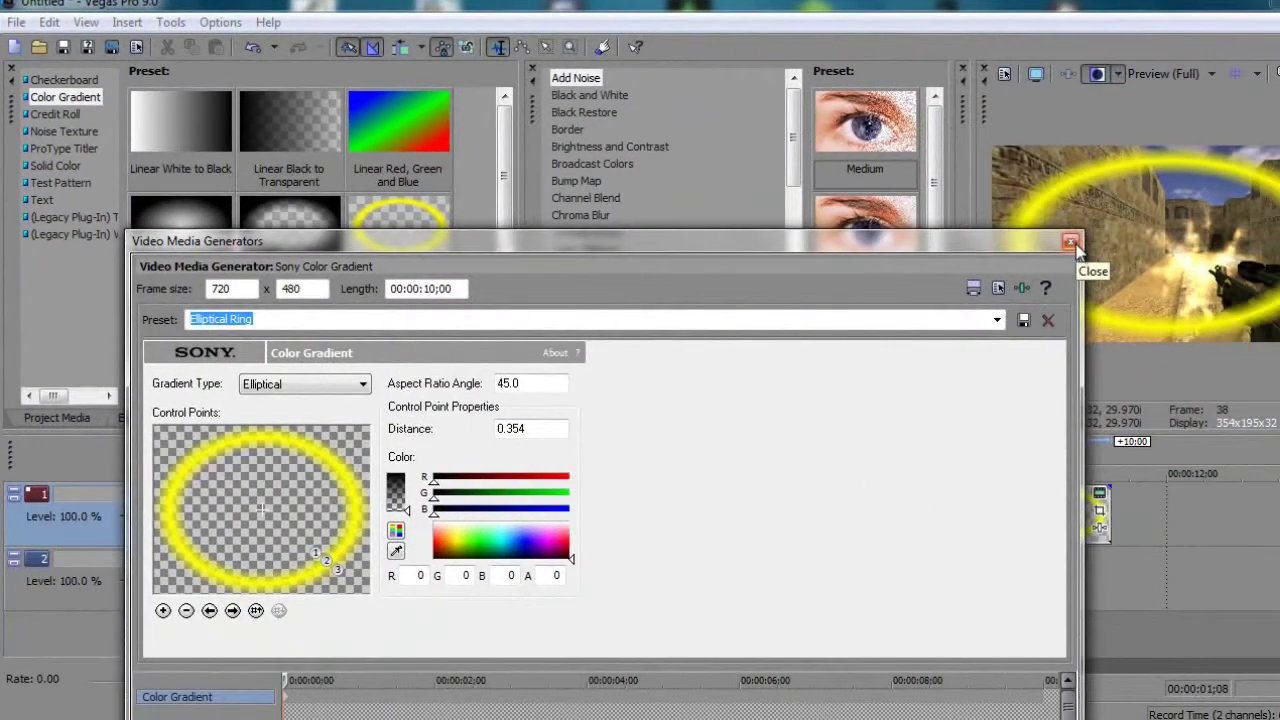
Close the gradient settings and trim the ring clip to under a second
{"action": "left_click", "coordinate": [1071, 242]}
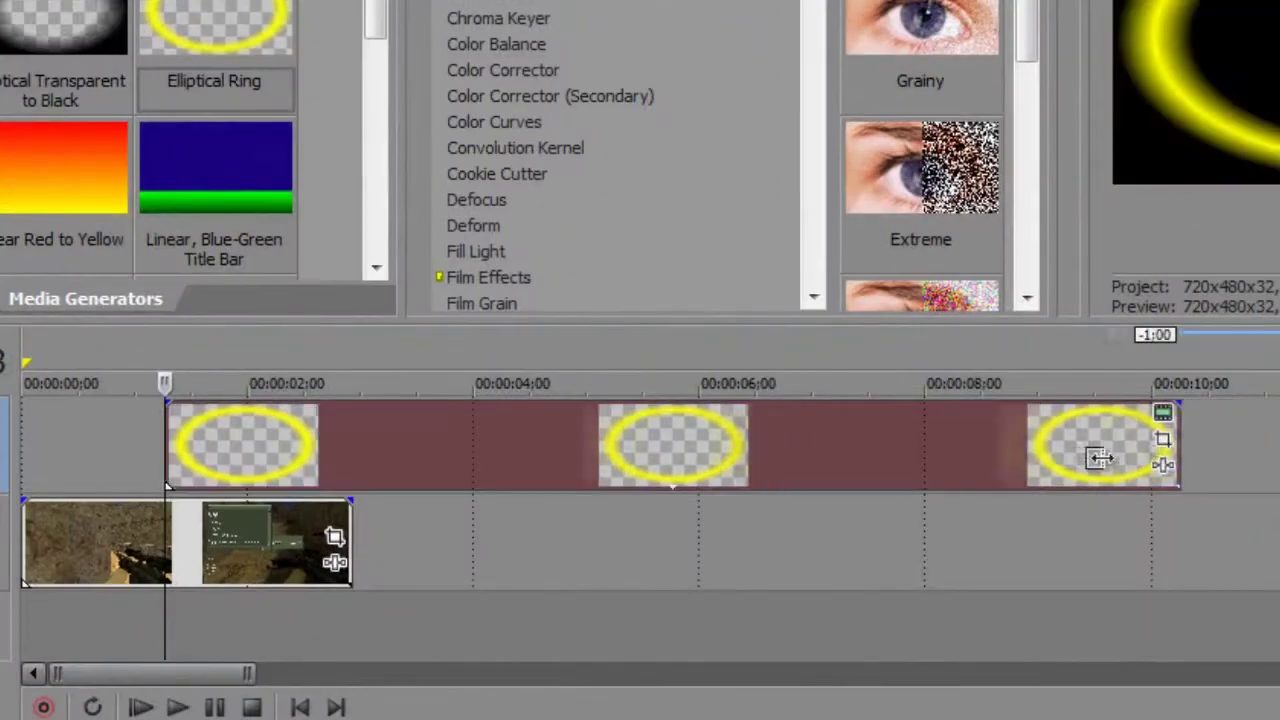
{"action": "left_click_drag", "start_coordinate": [1098, 457], "coordinate": [370, 460]}
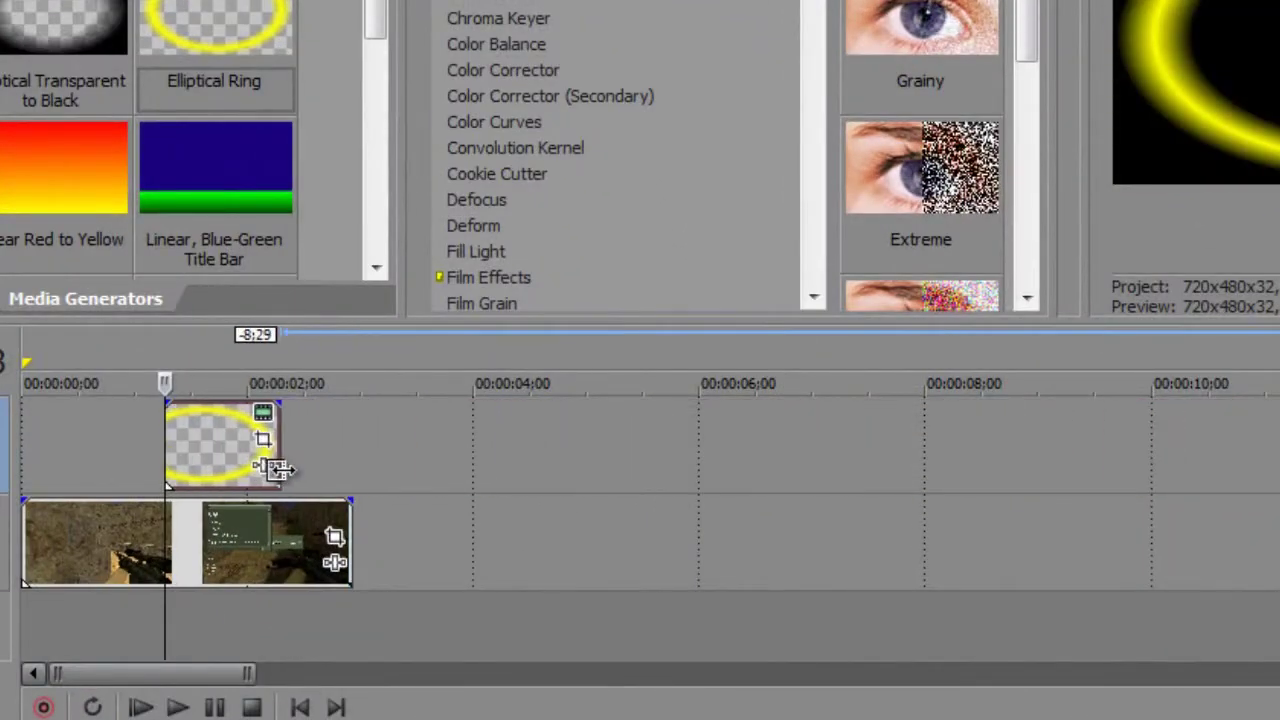
{"action": "left_click_drag", "start_coordinate": [277, 469], "coordinate": [271, 469]}
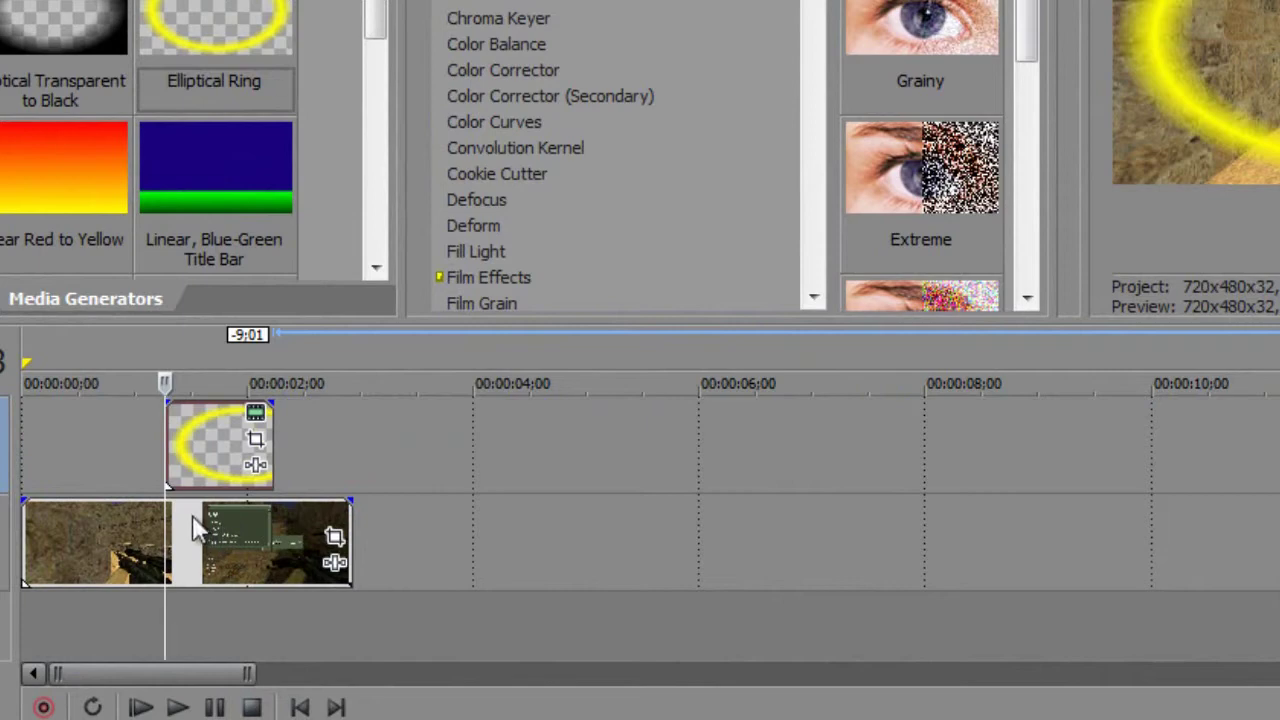
{"action": "scroll", "coordinate": [318, 560], "scroll_direction": "up", "scroll_amount": 3}
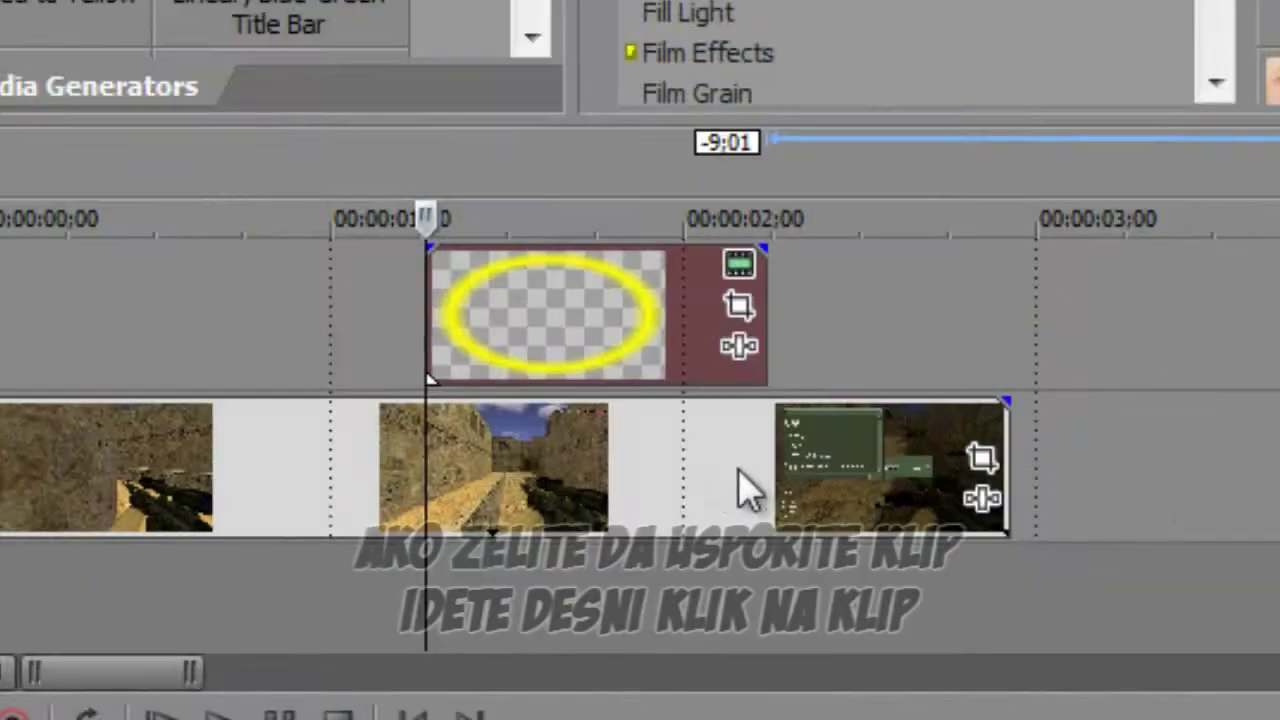
Add a Velocity envelope to the frag clip
{"action": "right_click", "coordinate": [738, 470]}
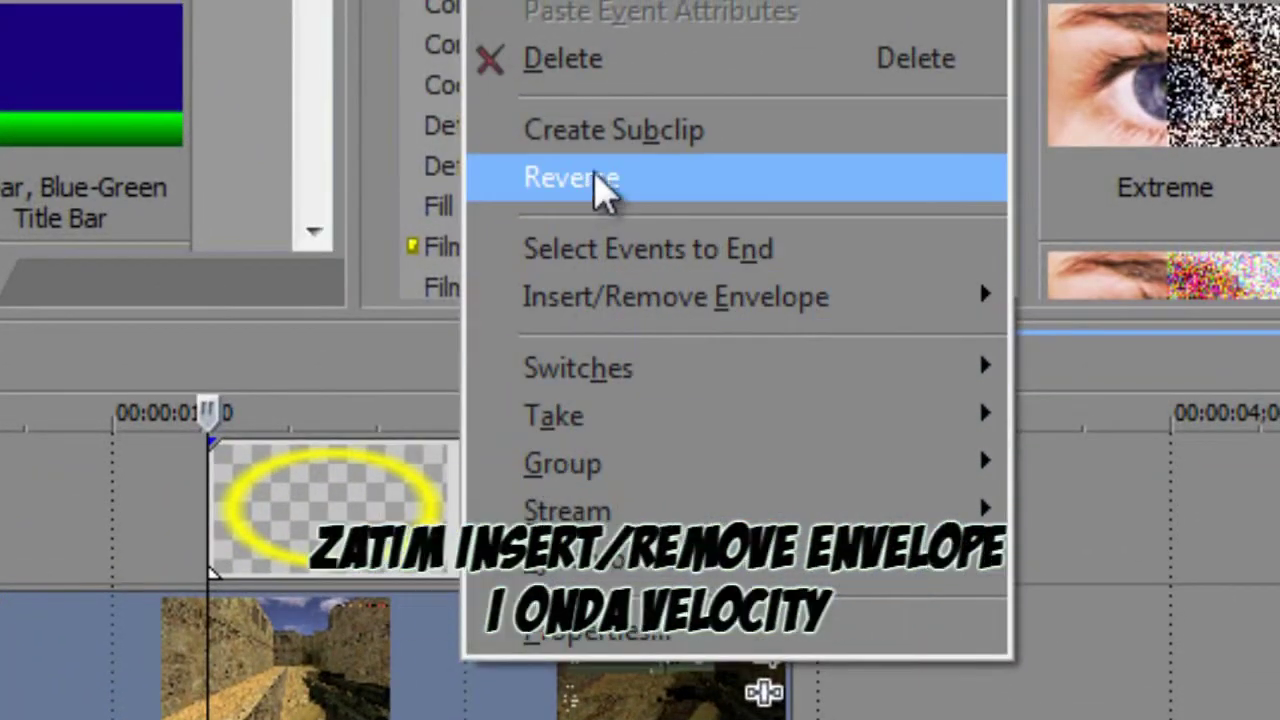
{"action": "mouse_move", "coordinate": [951, 306]}
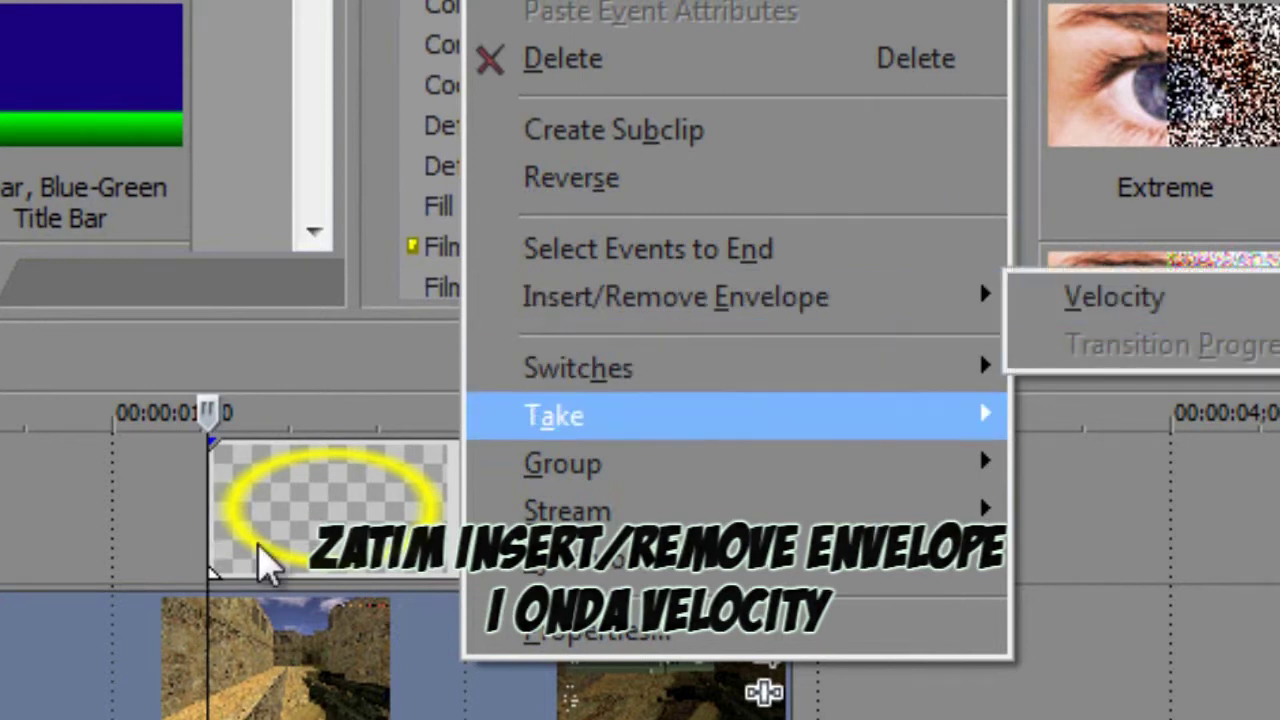
{"action": "left_click", "coordinate": [1062, 300]}
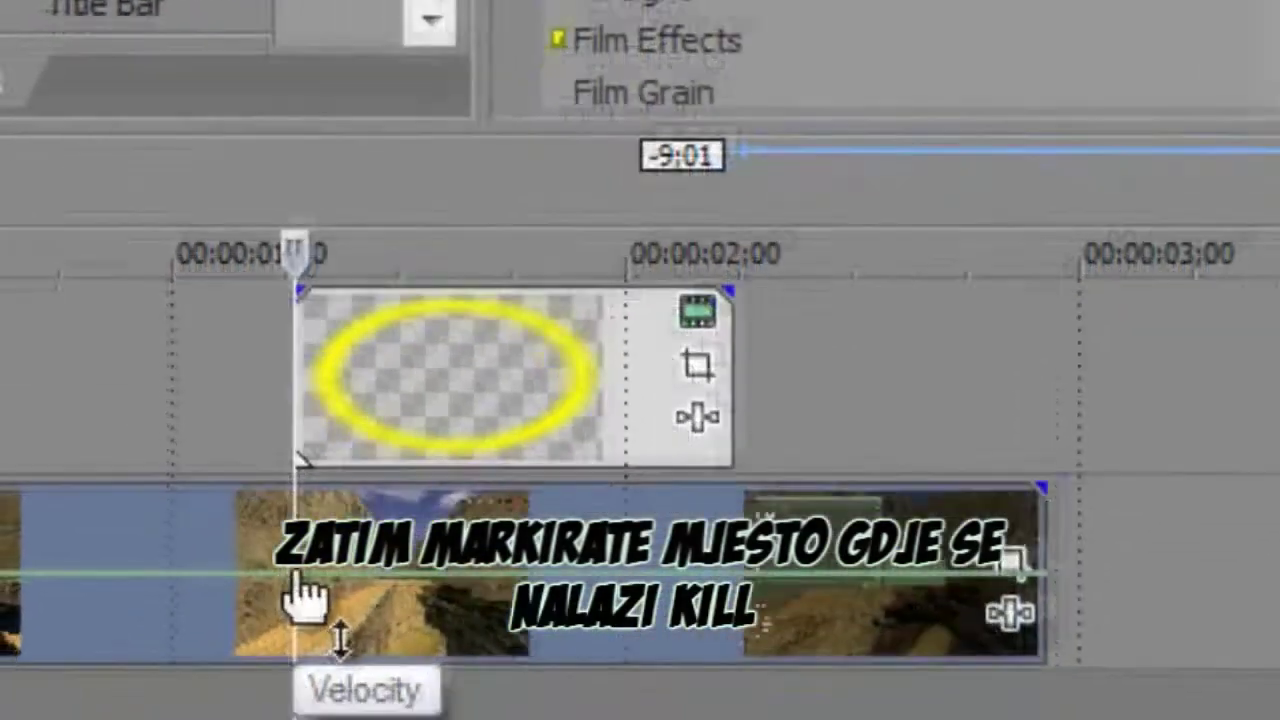
Add two velocity points at the kill and set one to 30
{"action": "double_click", "coordinate": [295, 573]}
{"action": "double_click", "coordinate": [255, 573]}
{"action": "right_click", "coordinate": [295, 574]}
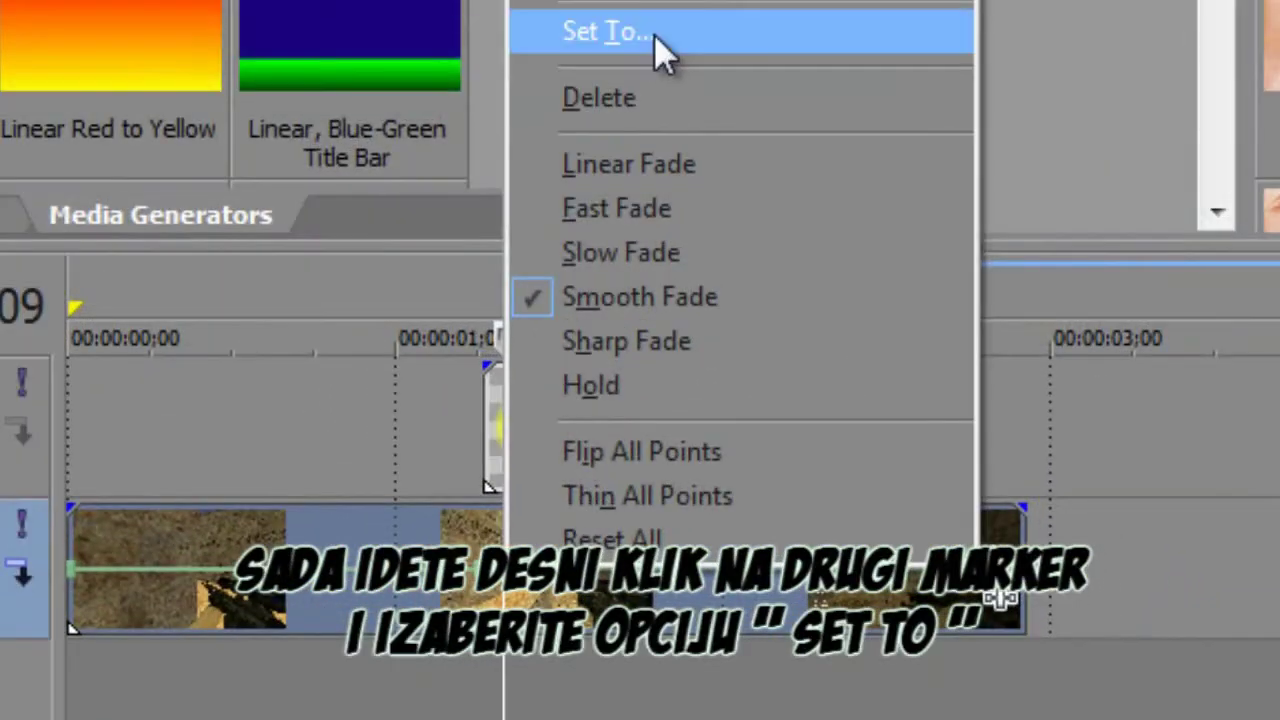
{"action": "left_click", "coordinate": [654, 47]}
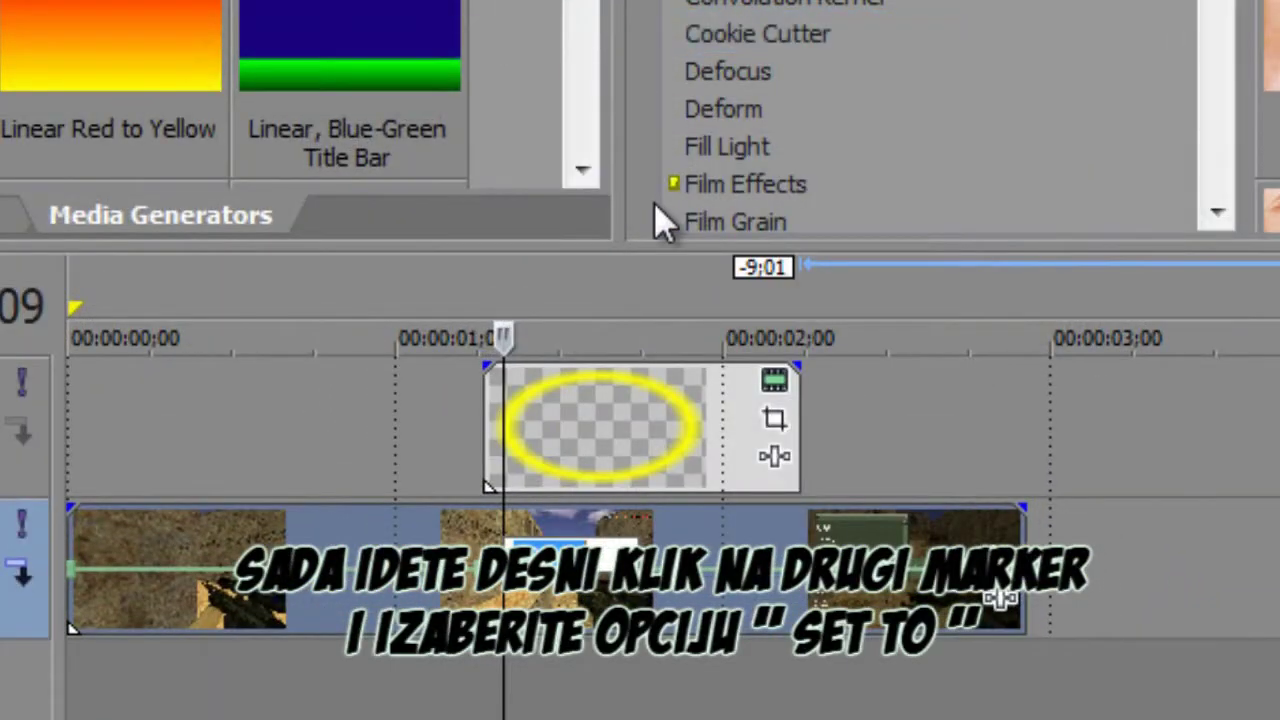
{"action": "type", "text": "30"}
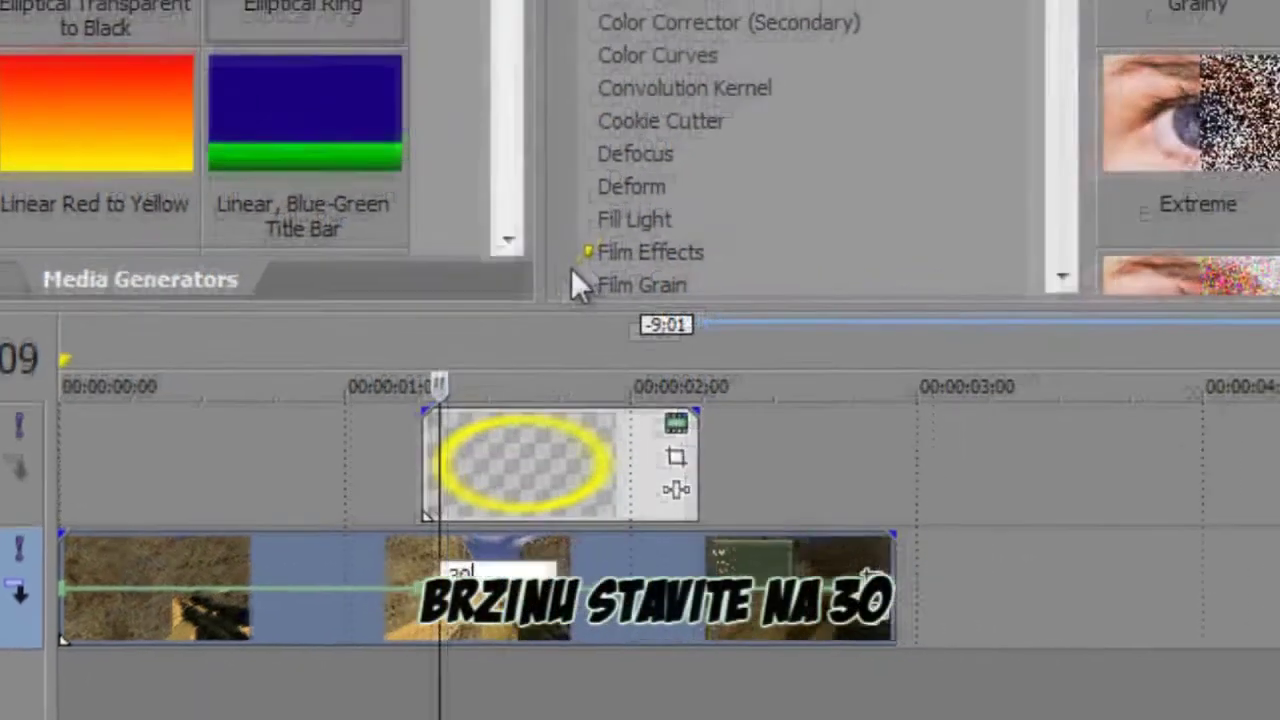
{"action": "key", "text": "Return"}
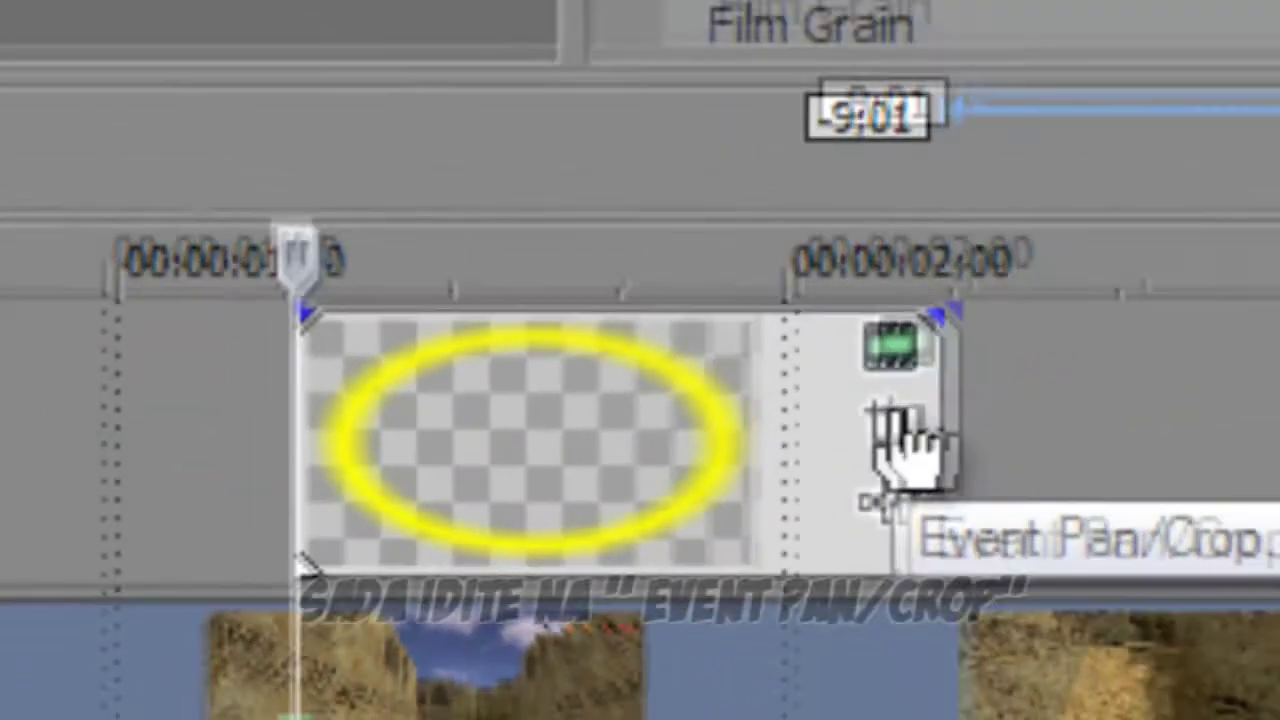
In the ring's Event Pan/Crop, enlarge the frame to 4,752 × 3,168 to shrink the ring
{"action": "left_click", "coordinate": [1068, 420]}
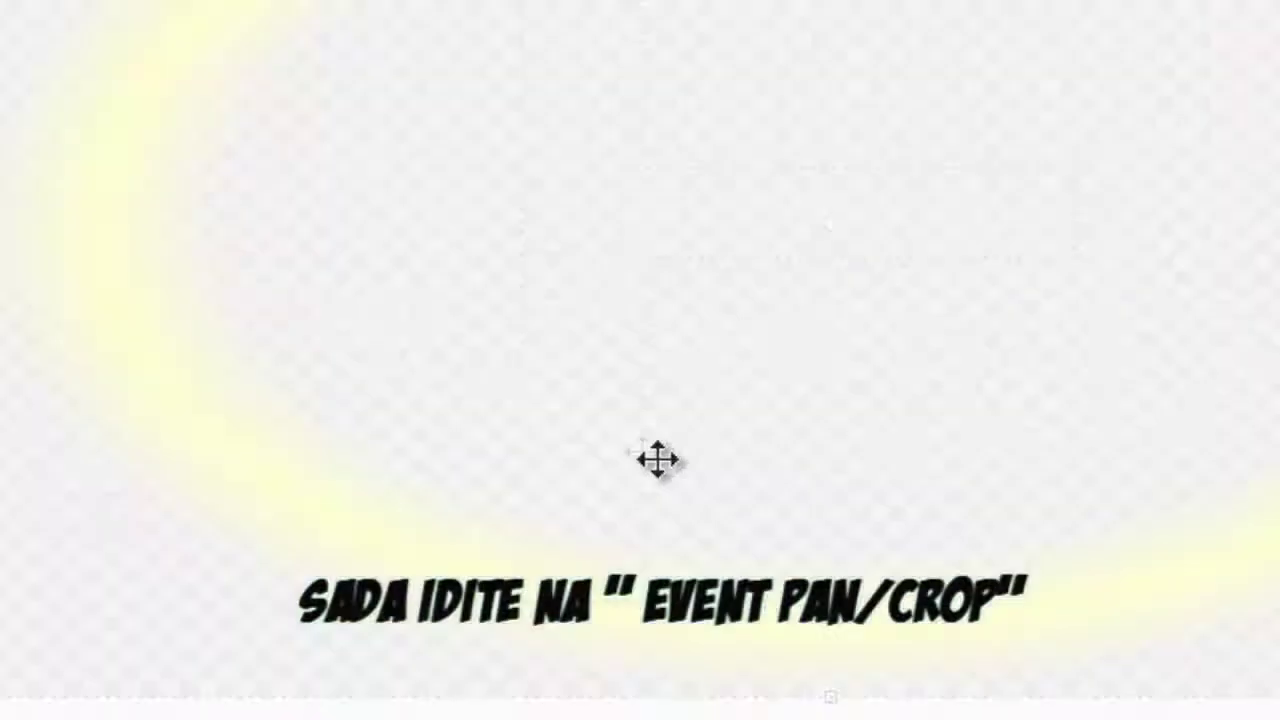
{"action": "scroll", "coordinate": [608, 294], "scroll_direction": "down", "scroll_amount": 3}
{"action": "scroll", "coordinate": [600, 291], "scroll_direction": "down", "scroll_amount": 3}
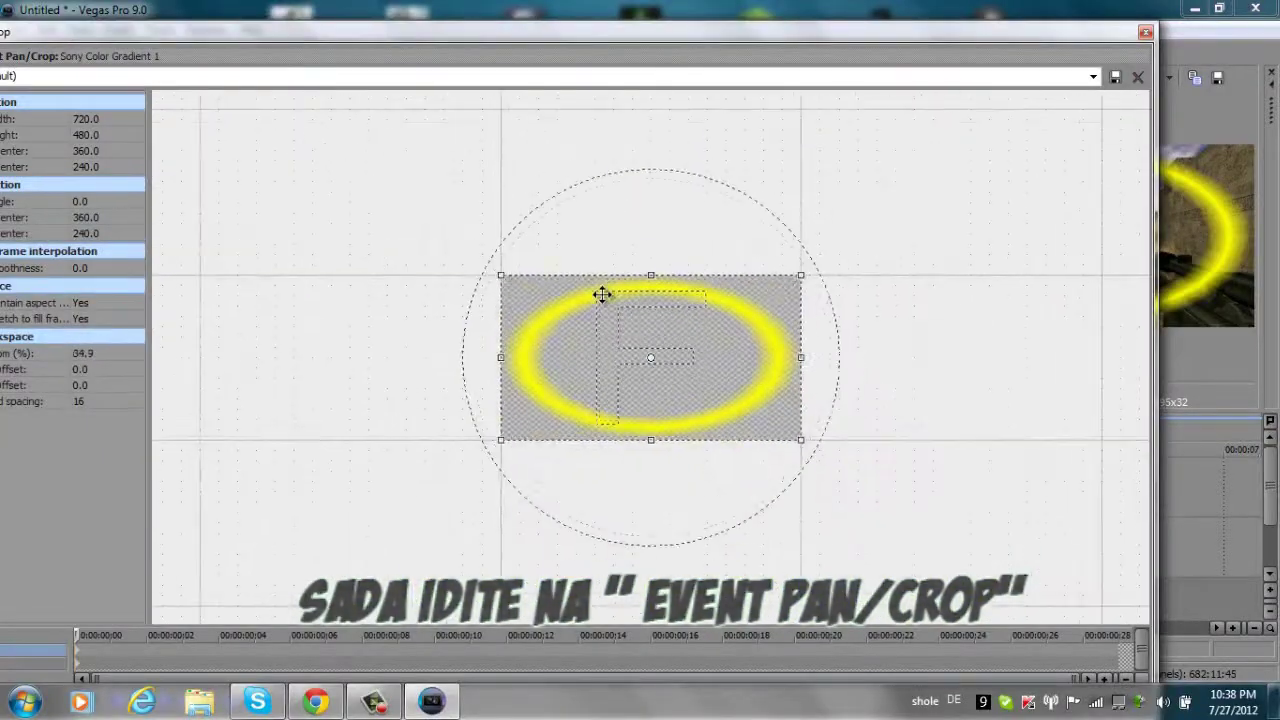
{"action": "scroll", "coordinate": [600, 289], "scroll_direction": "down", "scroll_amount": 2}
{"action": "scroll", "coordinate": [600, 289], "scroll_direction": "down", "scroll_amount": 2}
{"action": "scroll", "coordinate": [600, 289], "scroll_direction": "down", "scroll_amount": 2}
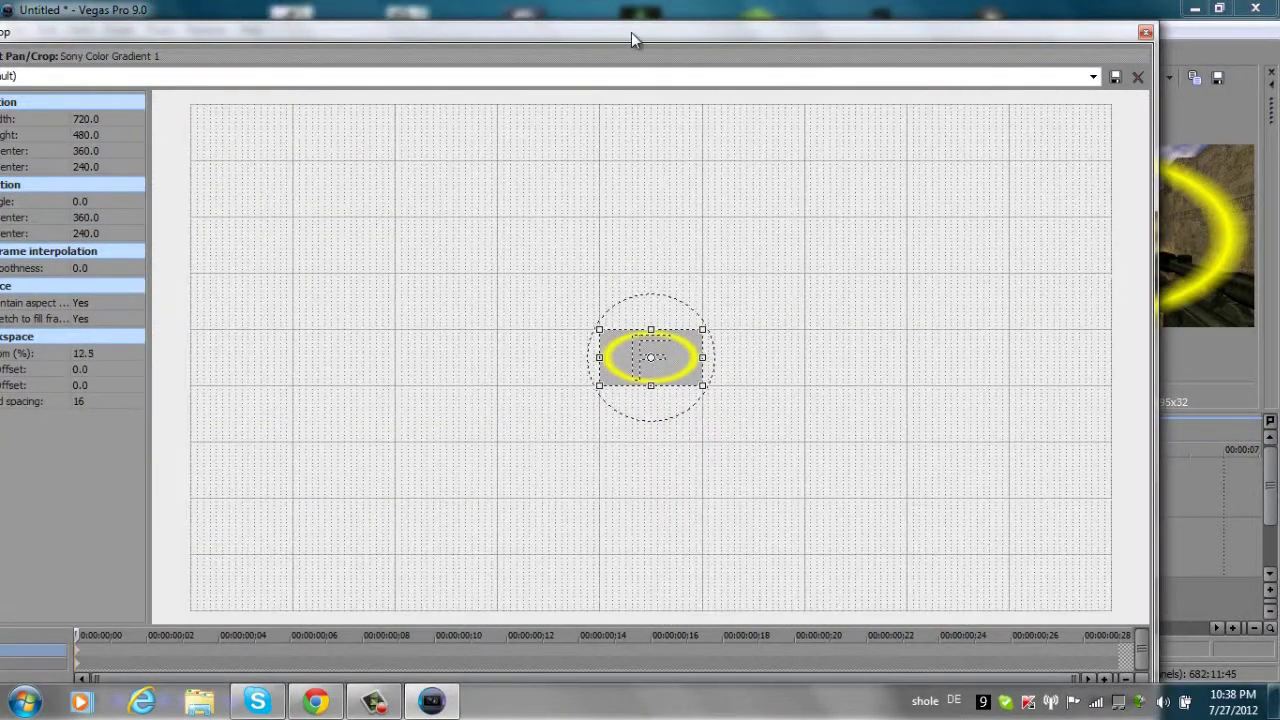
{"action": "left_click_drag", "start_coordinate": [631, 40], "coordinate": [247, 37]}
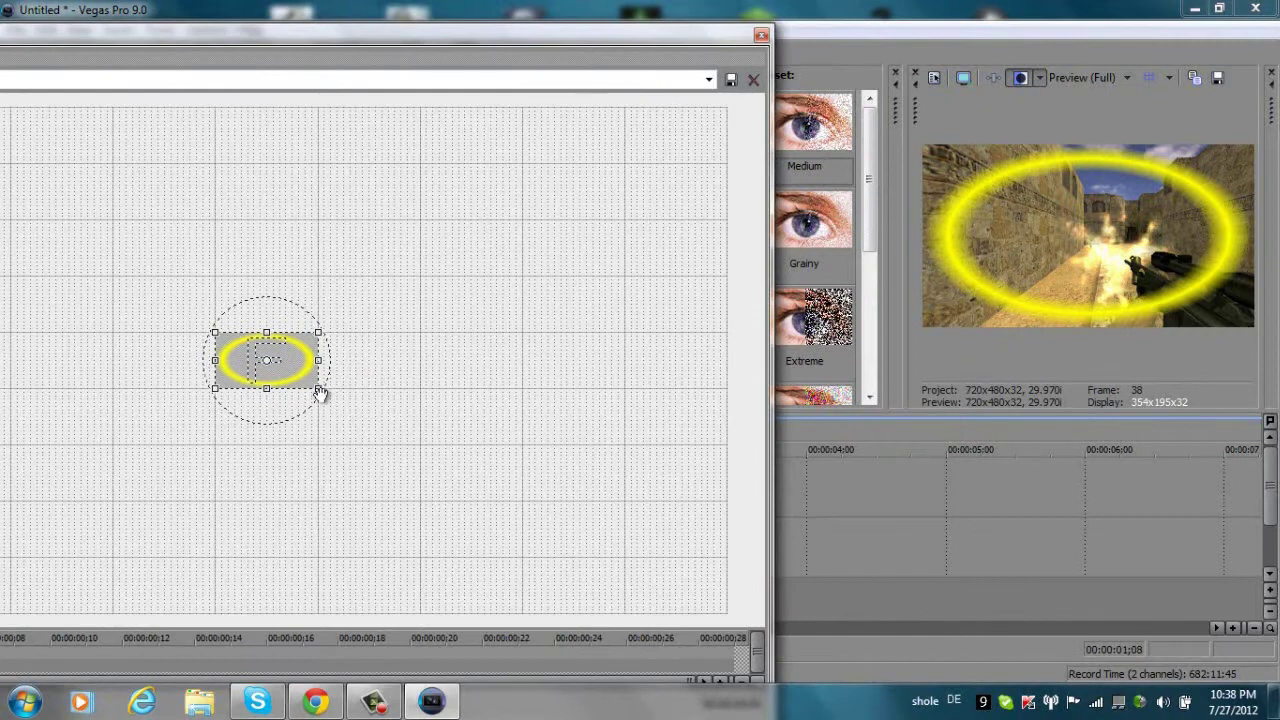
{"action": "left_click_drag", "start_coordinate": [316, 393], "coordinate": [428, 483]}
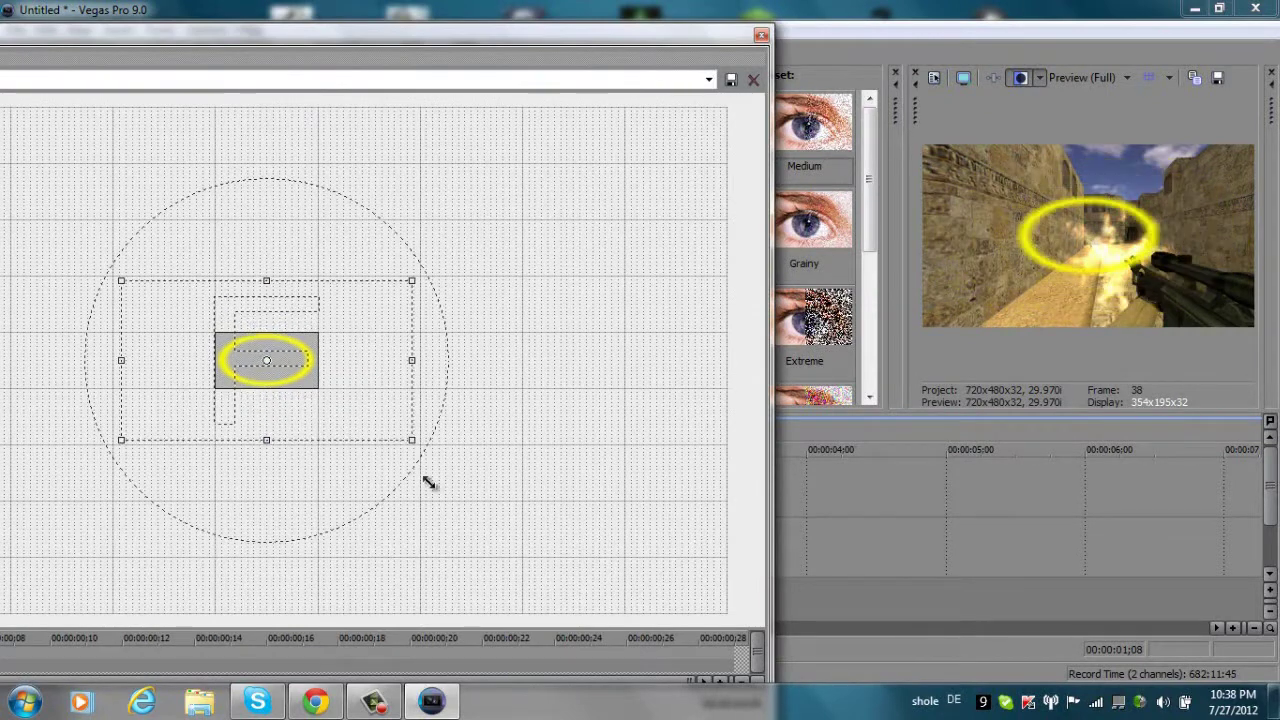
{"action": "left_click_drag", "start_coordinate": [478, 556], "coordinate": [522, 580]}
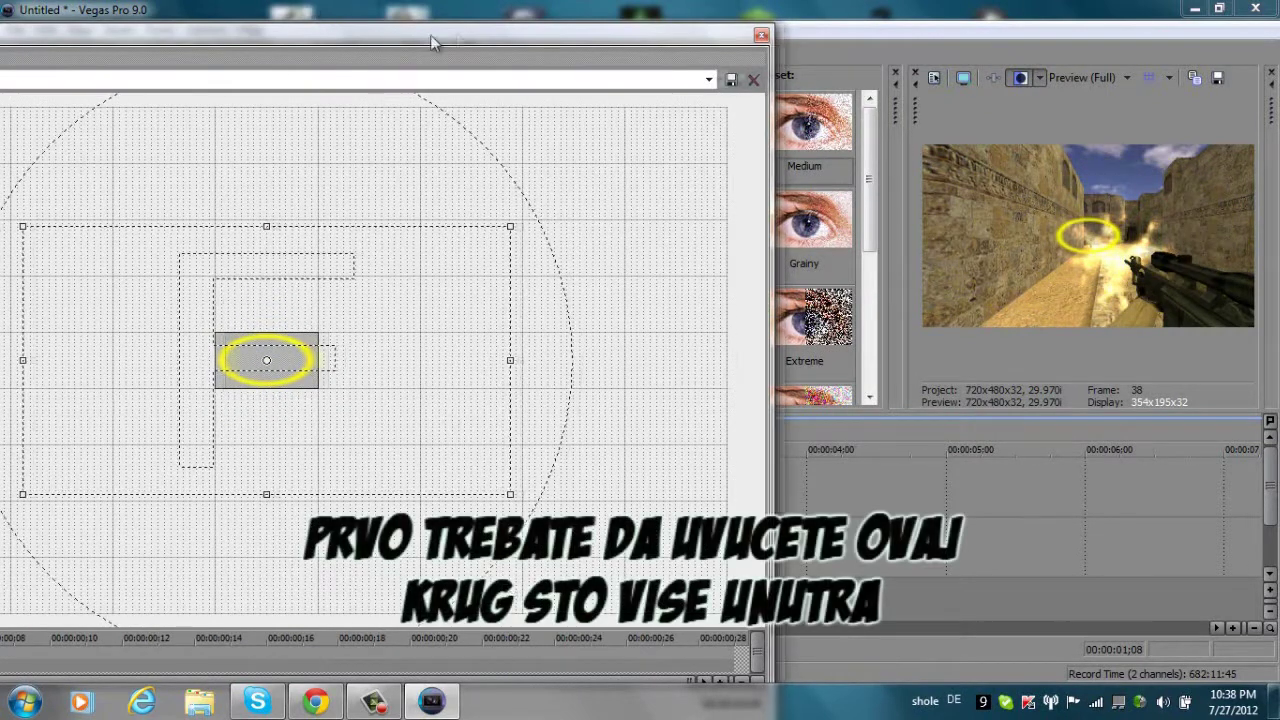
Reposition and shrink the Event Pan/Crop window
{"action": "left_click_drag", "start_coordinate": [432, 42], "coordinate": [661, 21]}
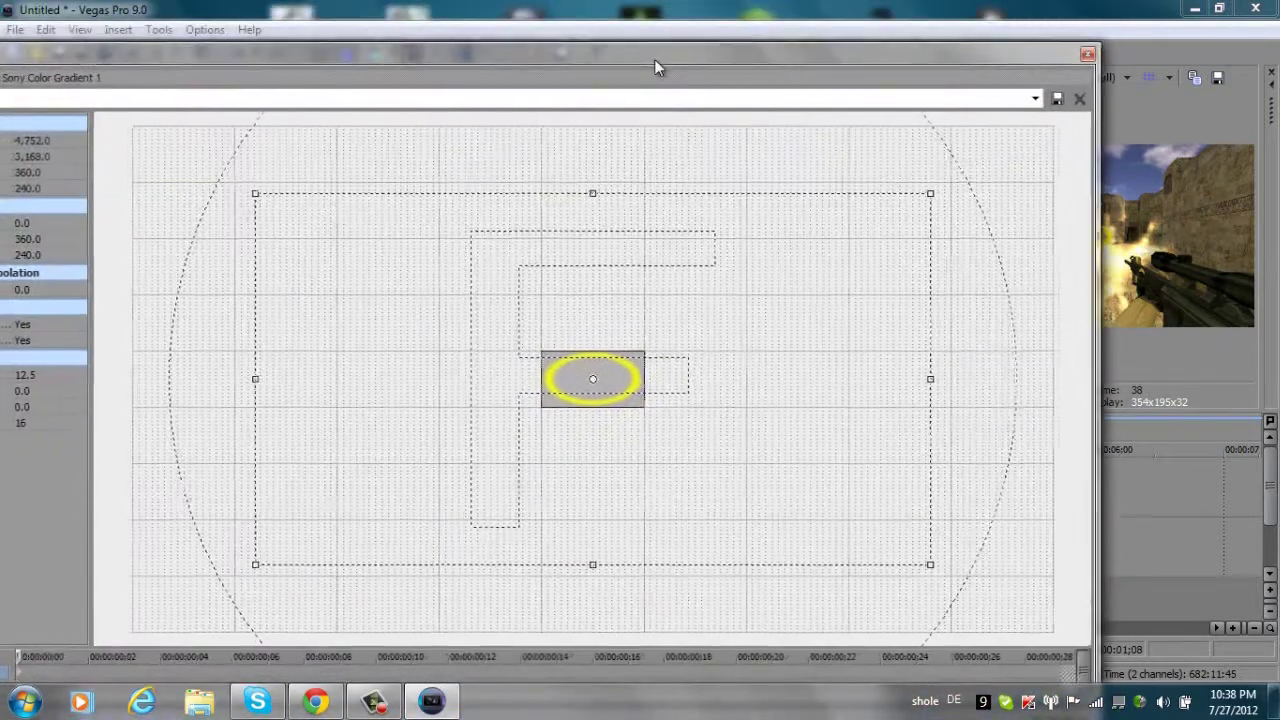
{"action": "left_click_drag", "start_coordinate": [656, 23], "coordinate": [654, 59]}
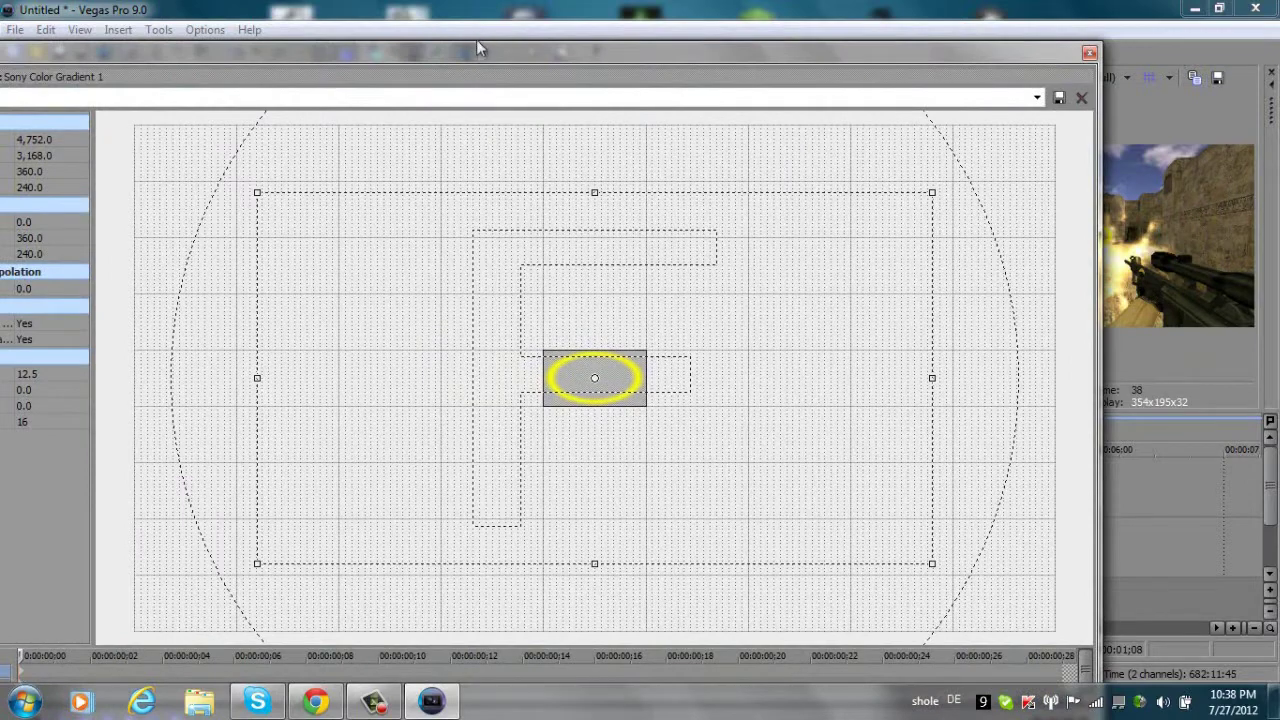
{"action": "mouse_move", "coordinate": [478, 55]}
{"action": "left_mouse_down"}
{"action": "mouse_move", "coordinate": [491, 121]}
{"action": "mouse_move", "coordinate": [563, 118]}
{"action": "left_mouse_up"}
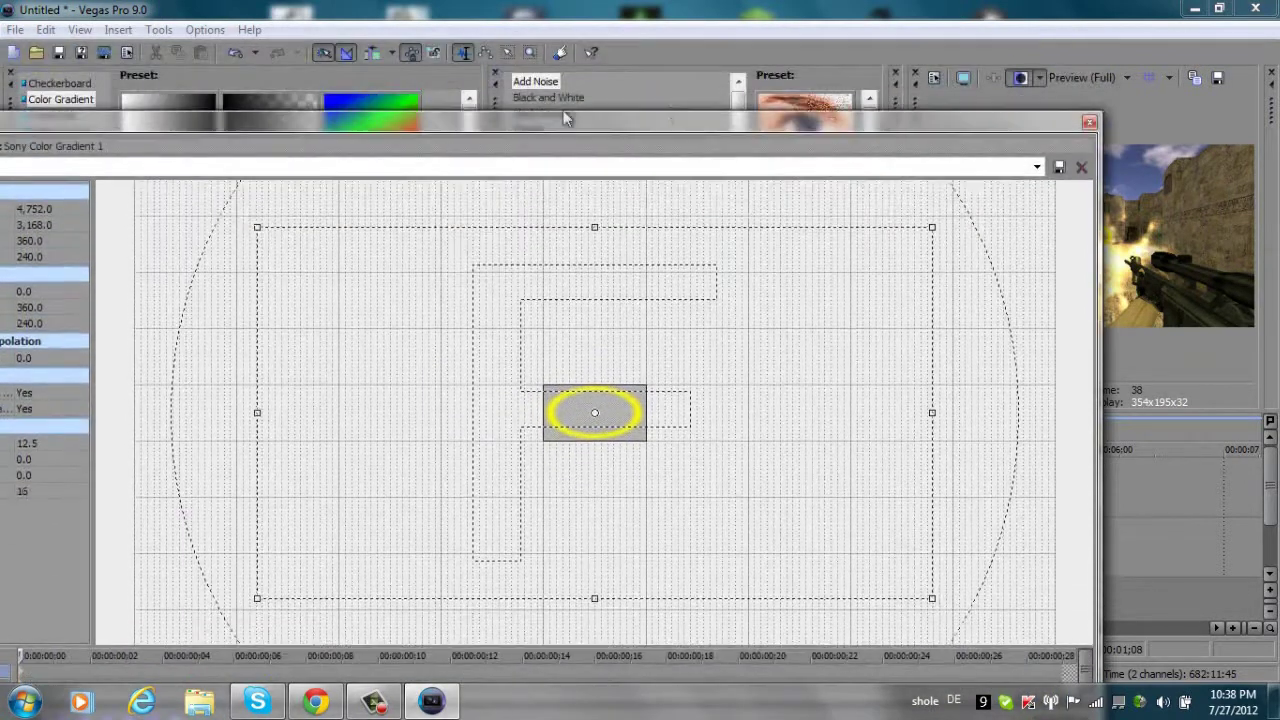
{"action": "mouse_move", "coordinate": [1105, 107]}
{"action": "left_mouse_down"}
{"action": "mouse_move", "coordinate": [507, 160]}
{"action": "mouse_move", "coordinate": [597, 153]}
{"action": "left_mouse_up"}
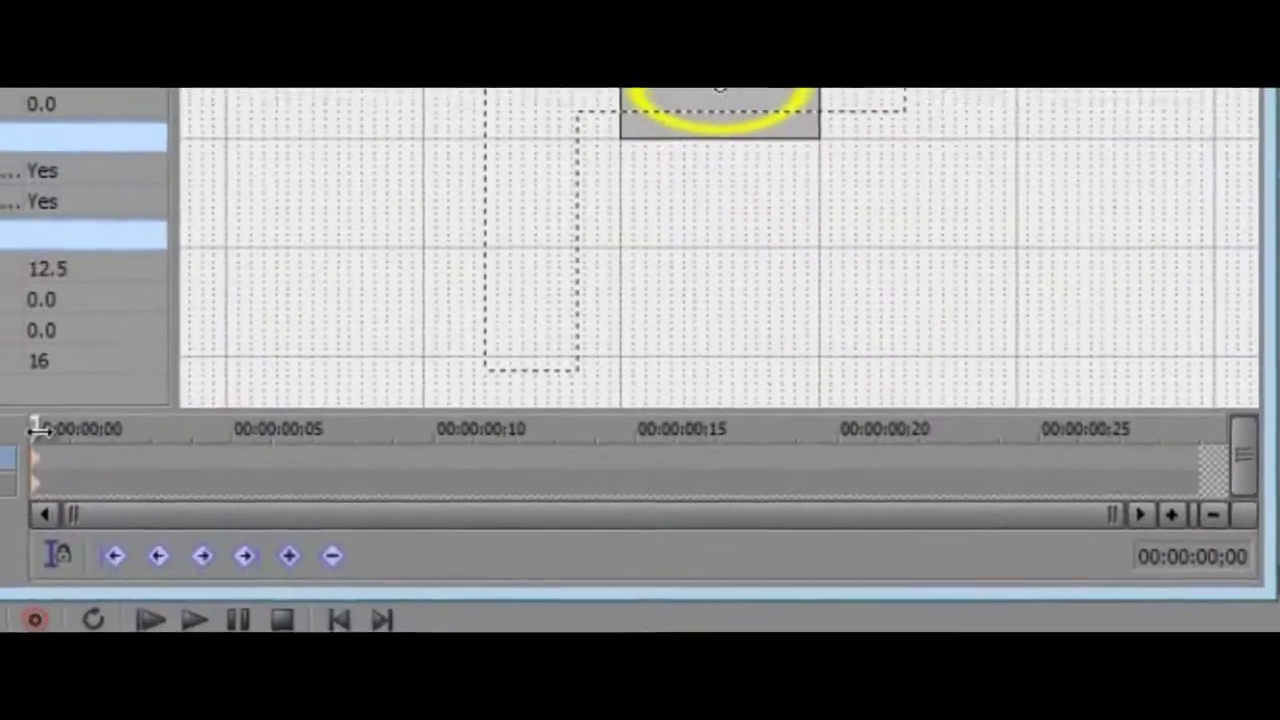
Add an end-of-event Pan/Crop keyframe with a tight frame so the ring fills the picture
{"action": "left_click_drag", "start_coordinate": [266, 550], "coordinate": [464, 549]}
{"action": "left_click_drag", "start_coordinate": [338, 461], "coordinate": [1067, 461]}
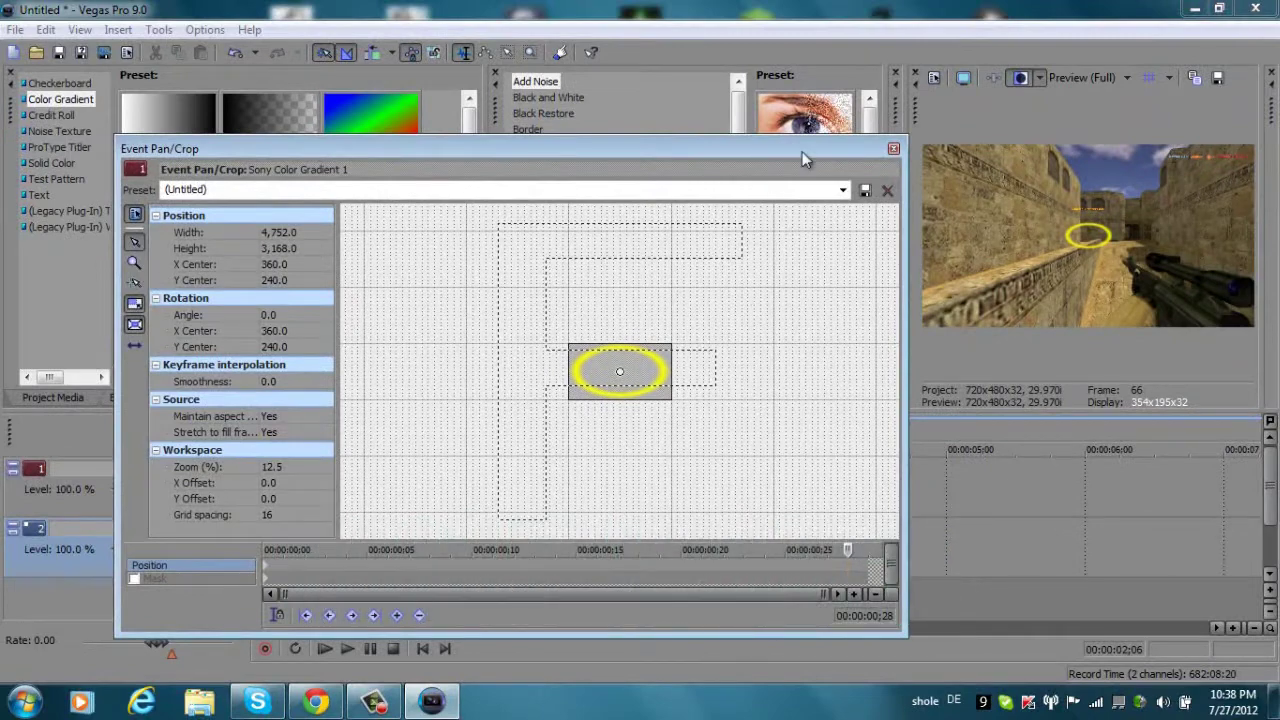
{"action": "left_click_drag", "start_coordinate": [789, 136], "coordinate": [778, 34]}
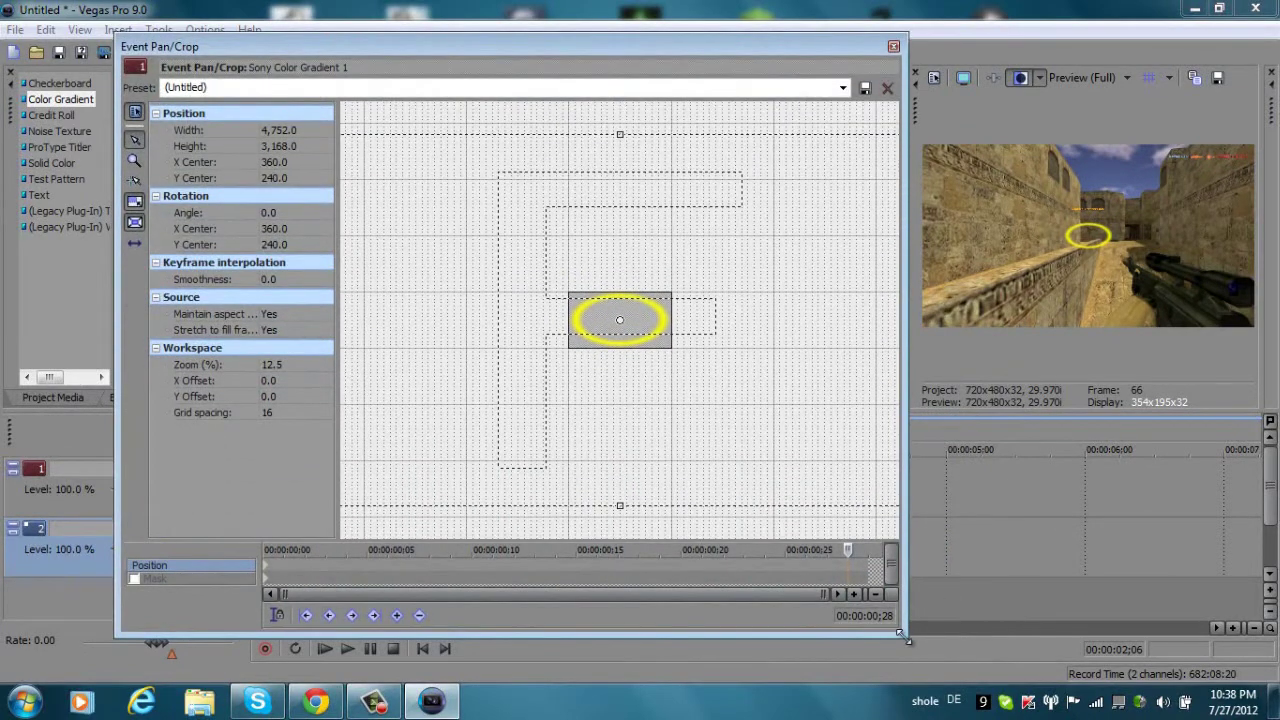
{"action": "left_click_drag", "start_coordinate": [903, 636], "coordinate": [1122, 674]}
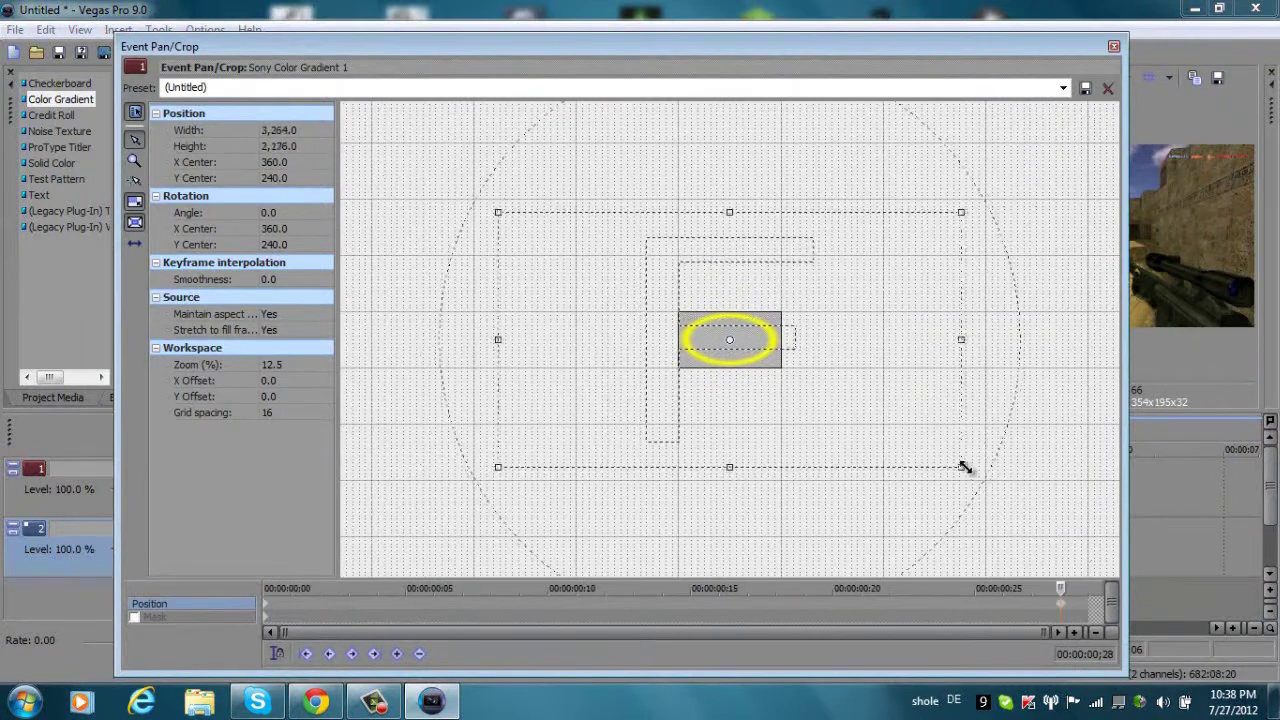
{"action": "left_click_drag", "start_coordinate": [549, 46], "coordinate": [290, 57]}
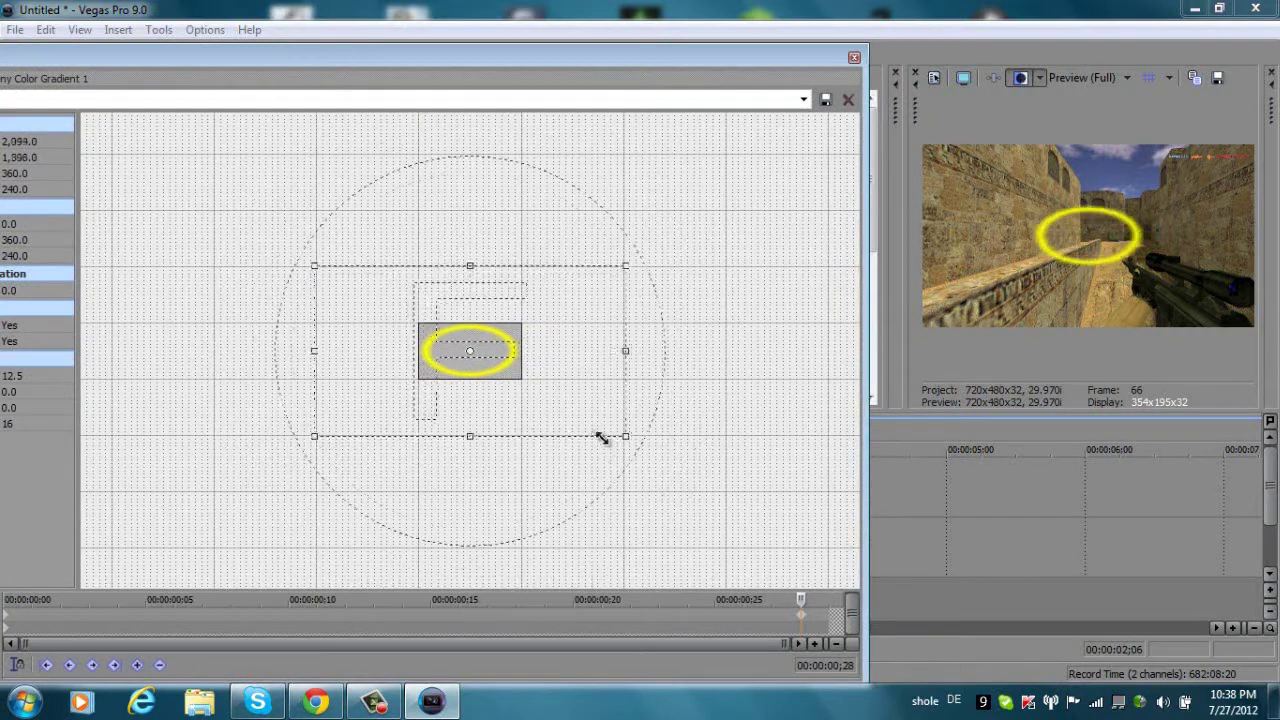
{"action": "left_click_drag", "start_coordinate": [537, 400], "coordinate": [486, 368]}
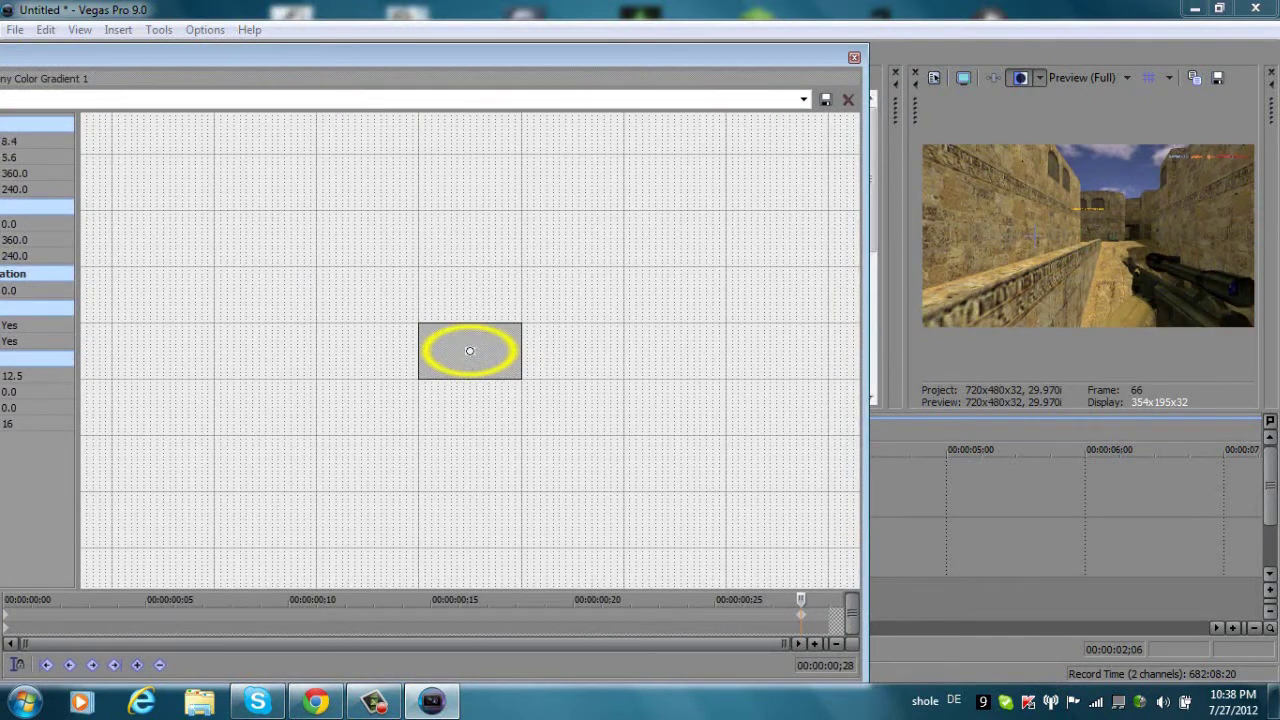
Close Pan/Crop and play from just before the ring to check its growth
{"action": "left_click", "coordinate": [854, 60]}
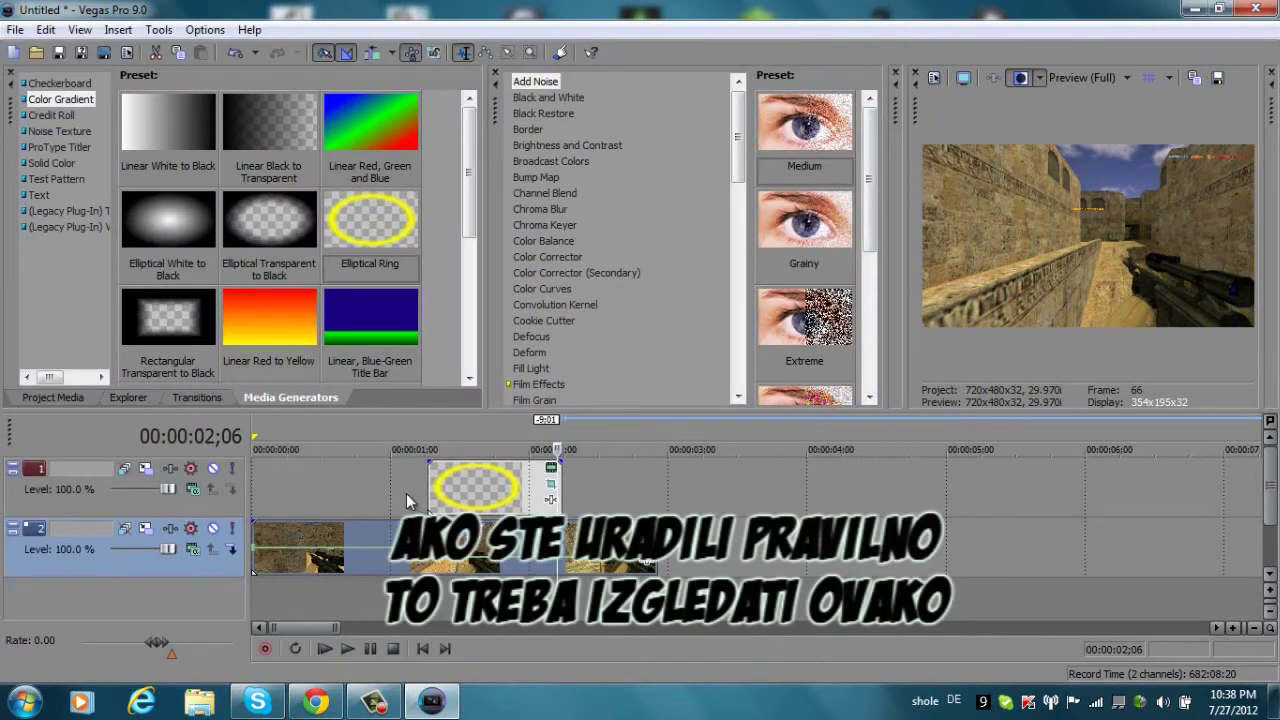
{"action": "left_click", "coordinate": [406, 500]}
{"action": "left_click", "coordinate": [347, 649]}
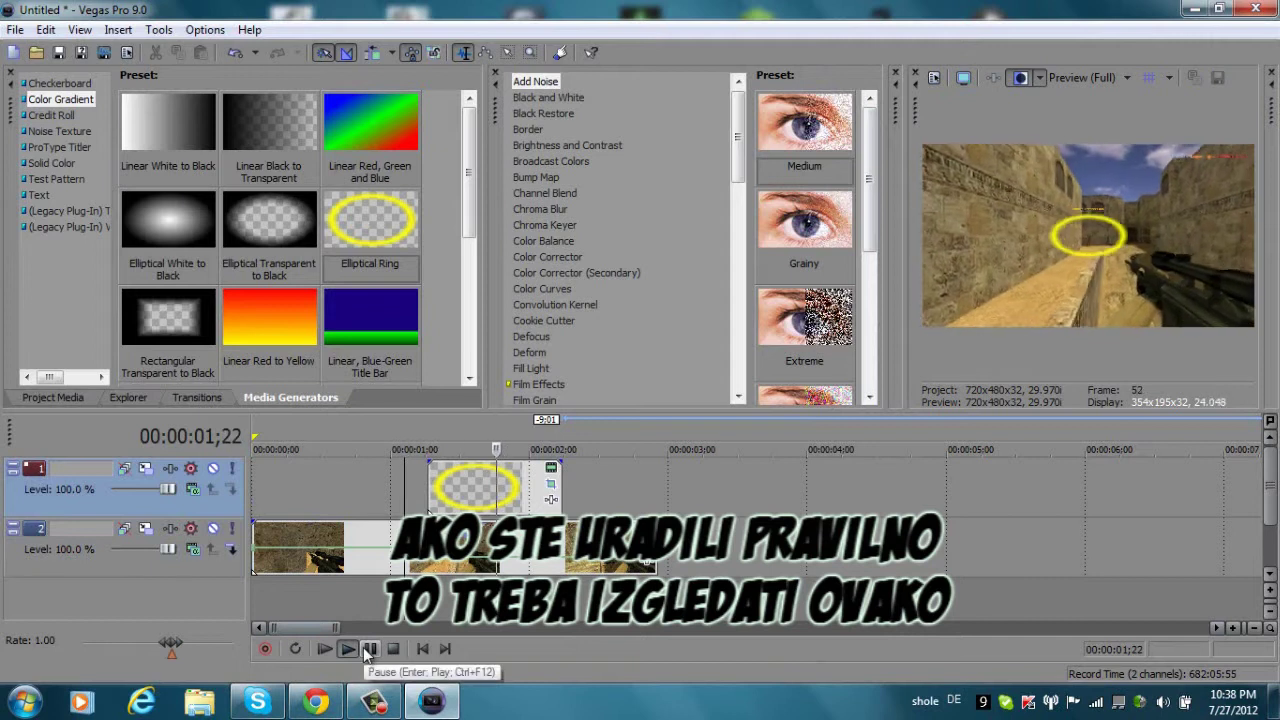
{"action": "left_click", "coordinate": [368, 649]}
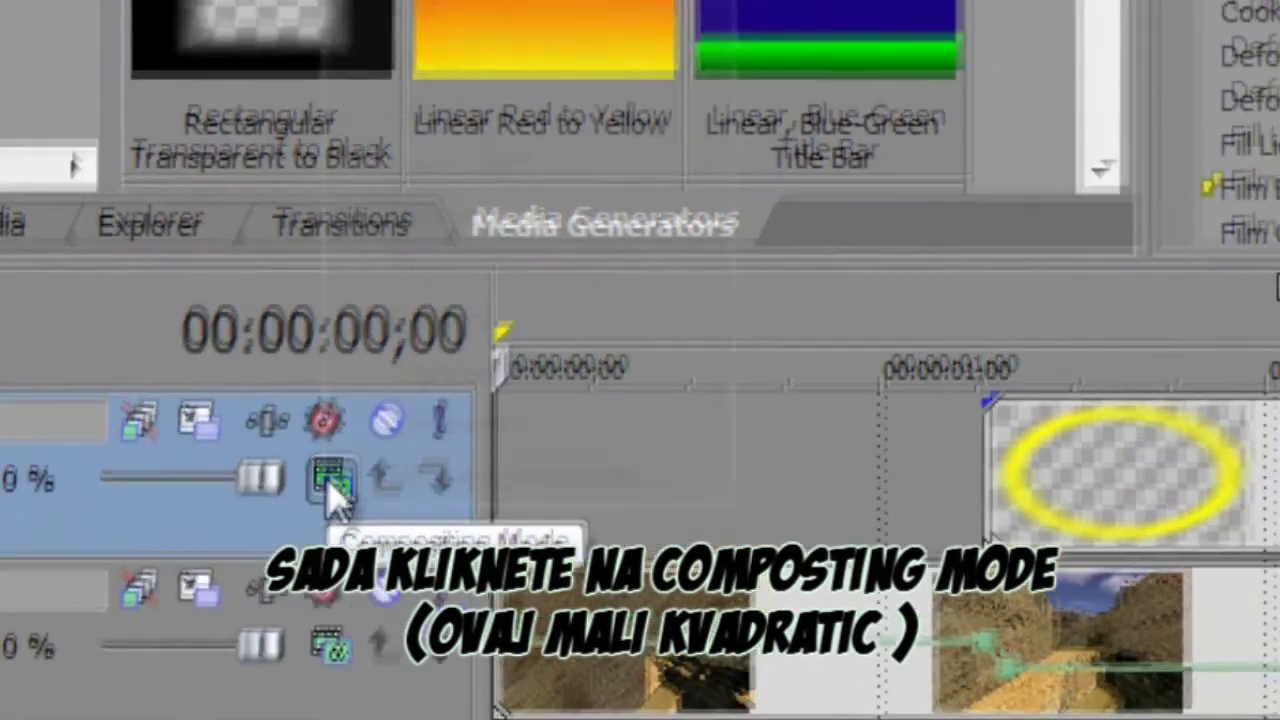
Set the ring track's compositing mode to Custom using Sony Height Map
{"action": "left_click", "coordinate": [345, 452]}
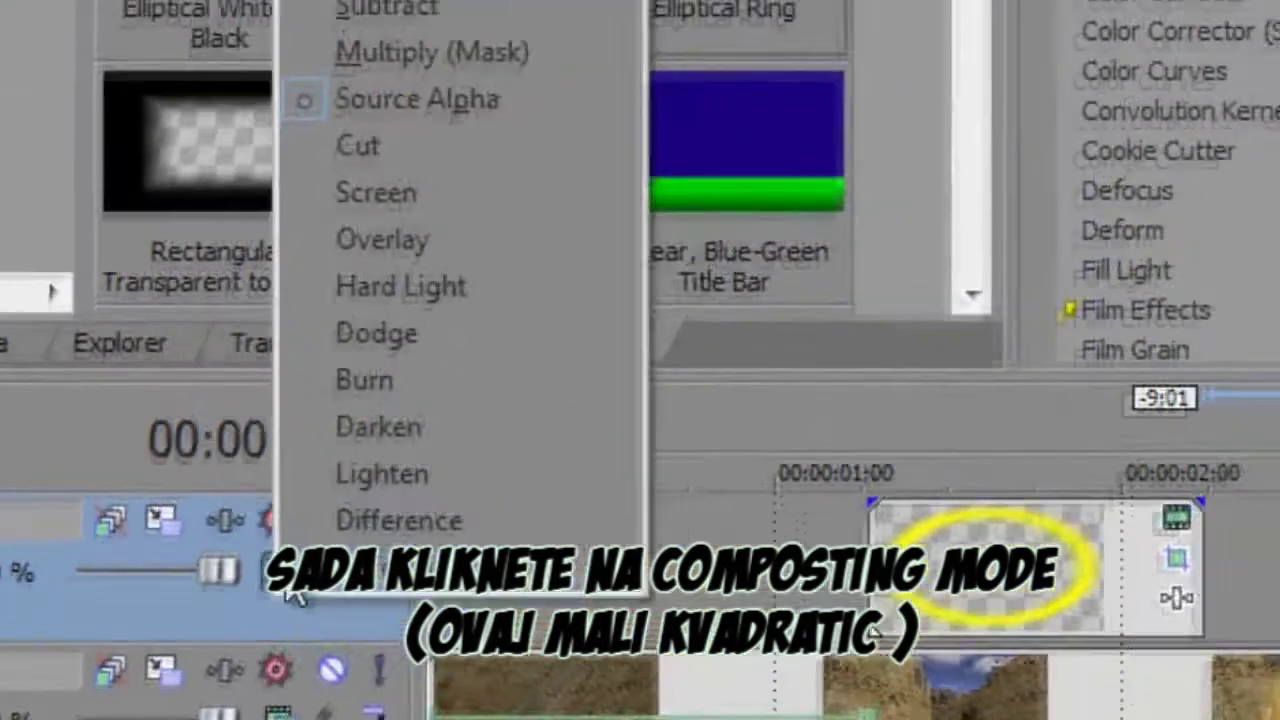
{"action": "left_click", "coordinate": [360, 42]}
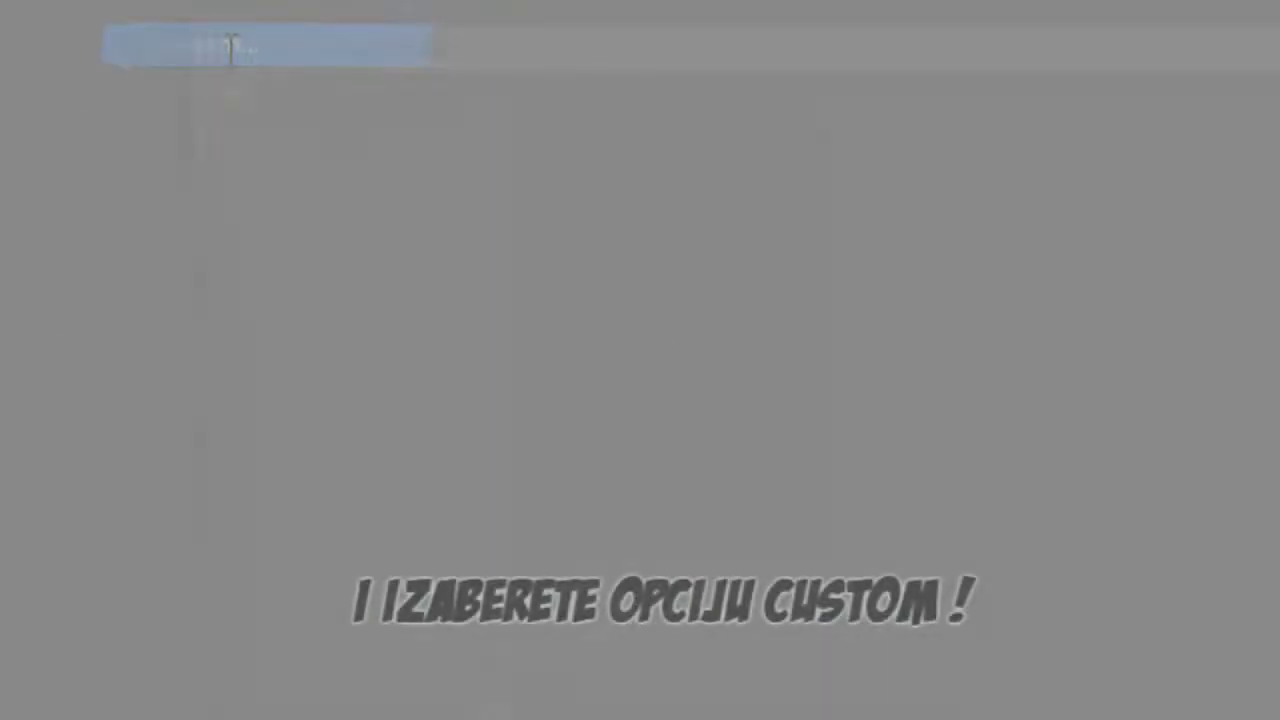
{"action": "left_click", "coordinate": [320, 188]}
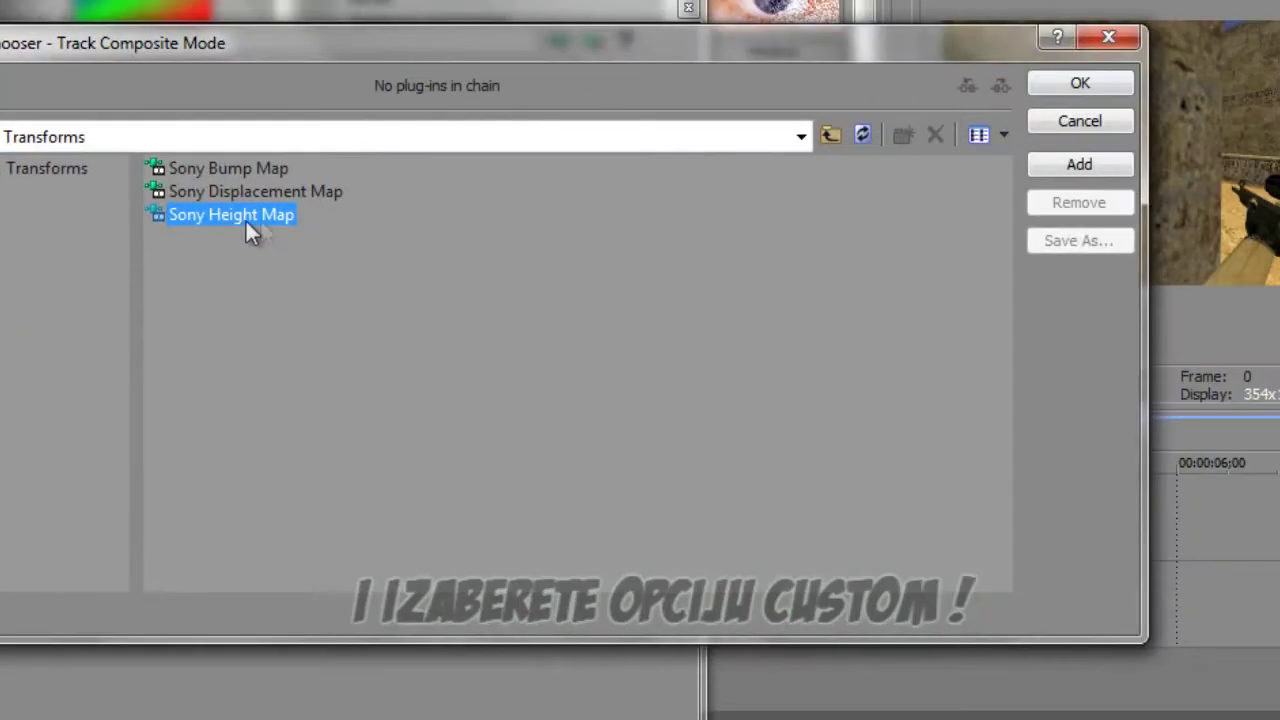
{"action": "left_click", "coordinate": [1085, 88]}
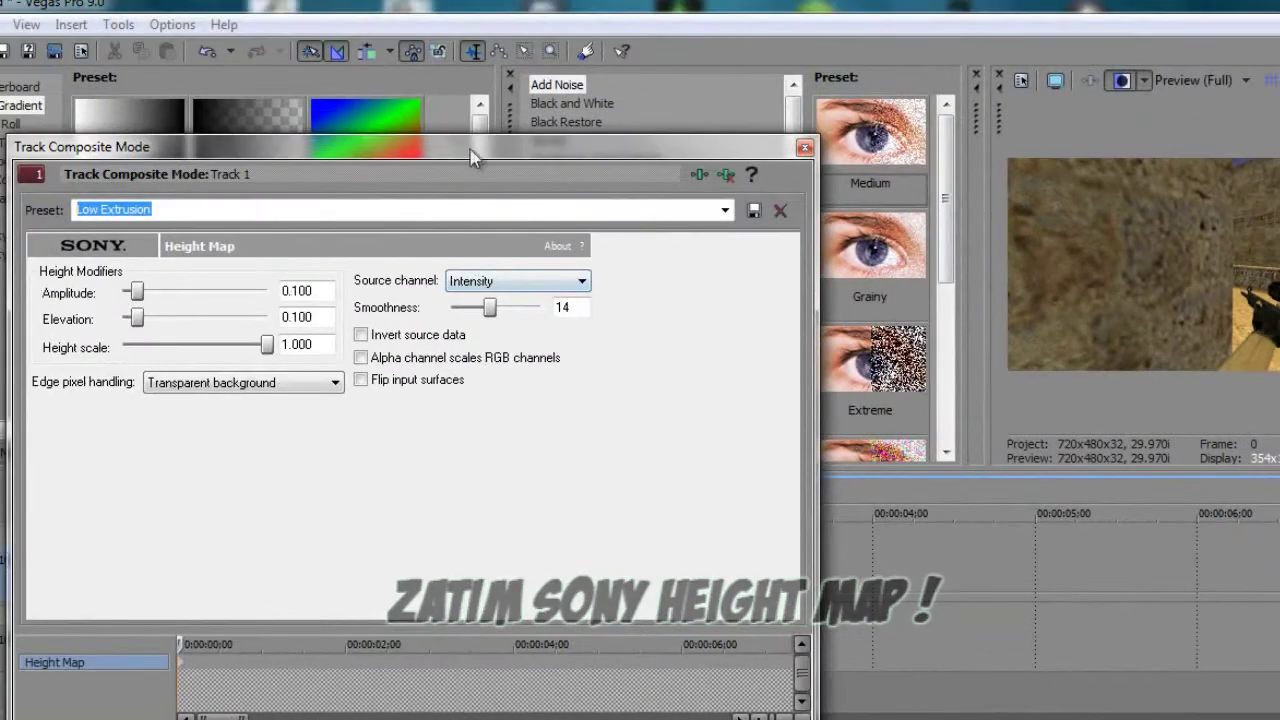
Set Height Map Elevation and Amplitude both to 0.100
{"action": "left_click_drag", "start_coordinate": [470, 146], "coordinate": [424, 575]}
{"action": "left_click", "coordinate": [435, 568]}
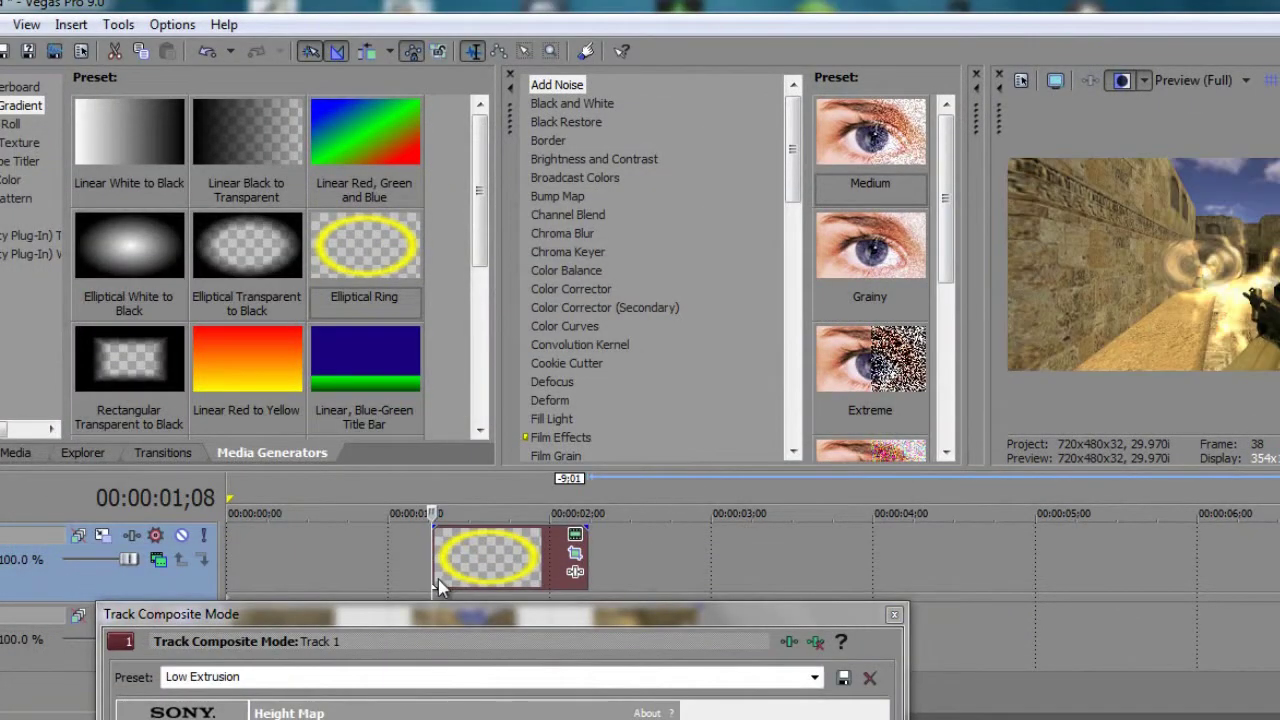
{"action": "left_click_drag", "start_coordinate": [490, 645], "coordinate": [445, 150]}
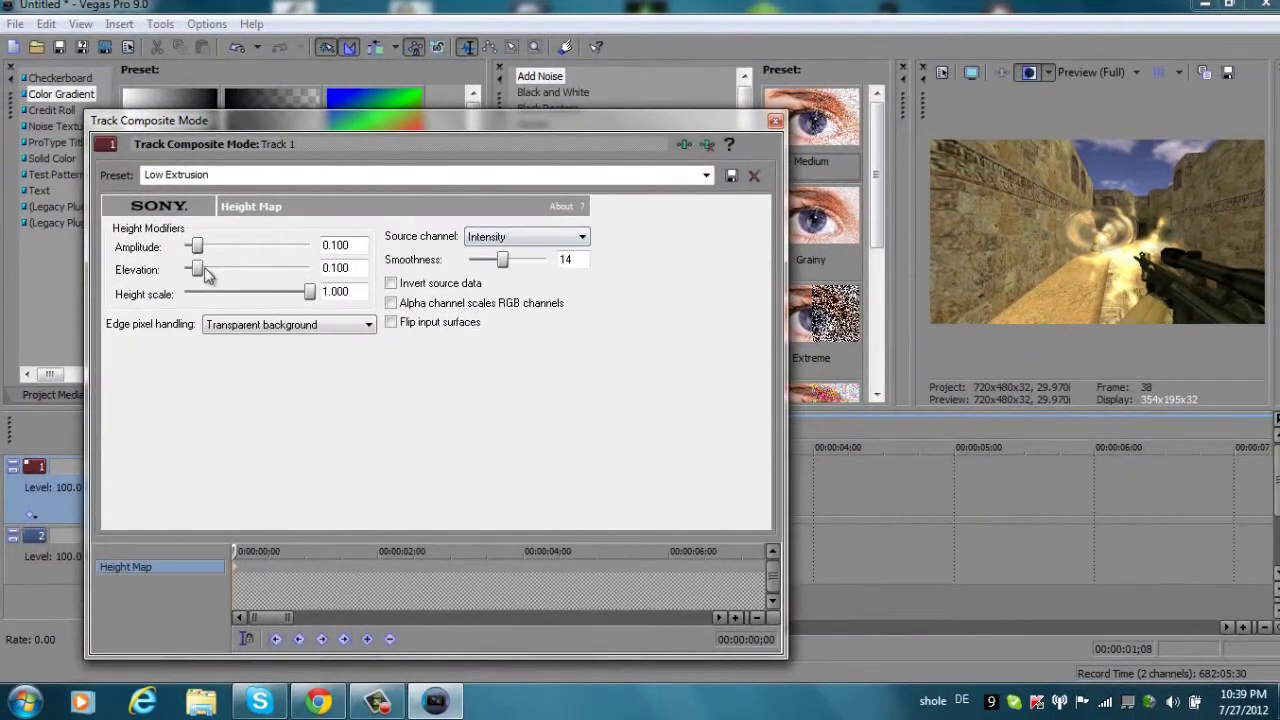
{"action": "left_click_drag", "start_coordinate": [208, 273], "coordinate": [220, 274]}
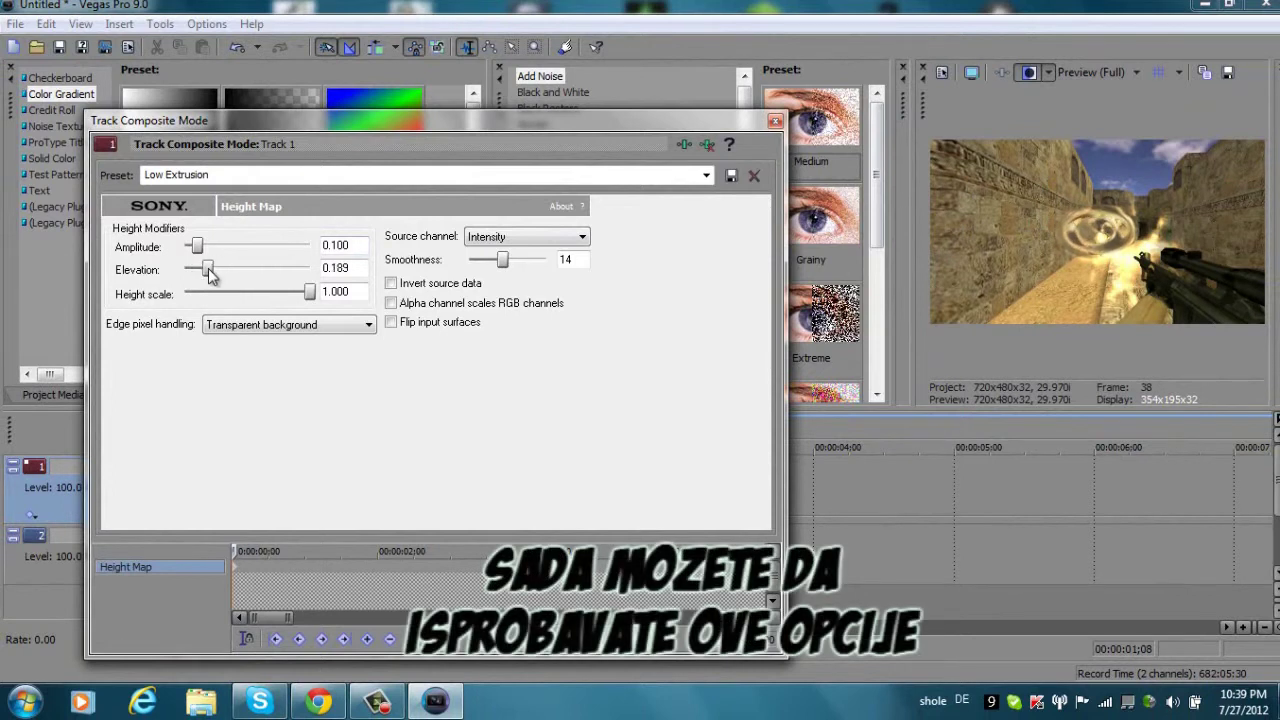
{"action": "left_click_drag", "start_coordinate": [197, 250], "coordinate": [203, 252]}
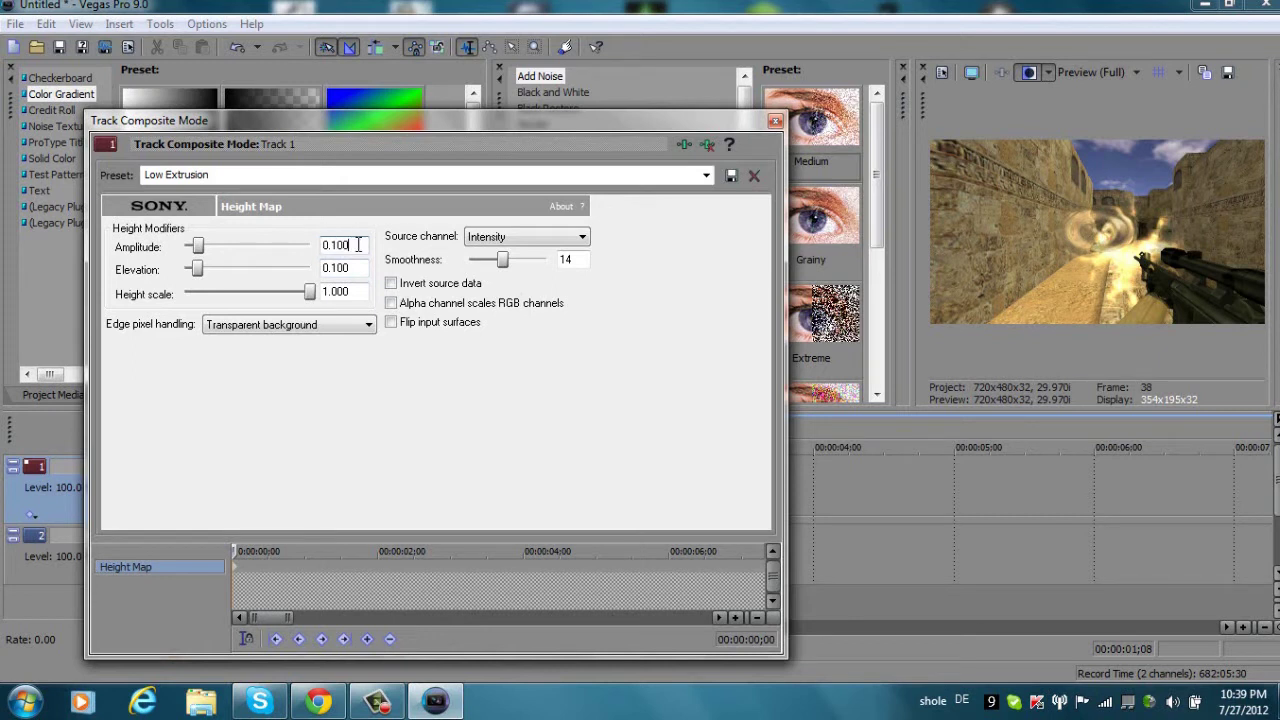
{"action": "left_click", "coordinate": [778, 119]}
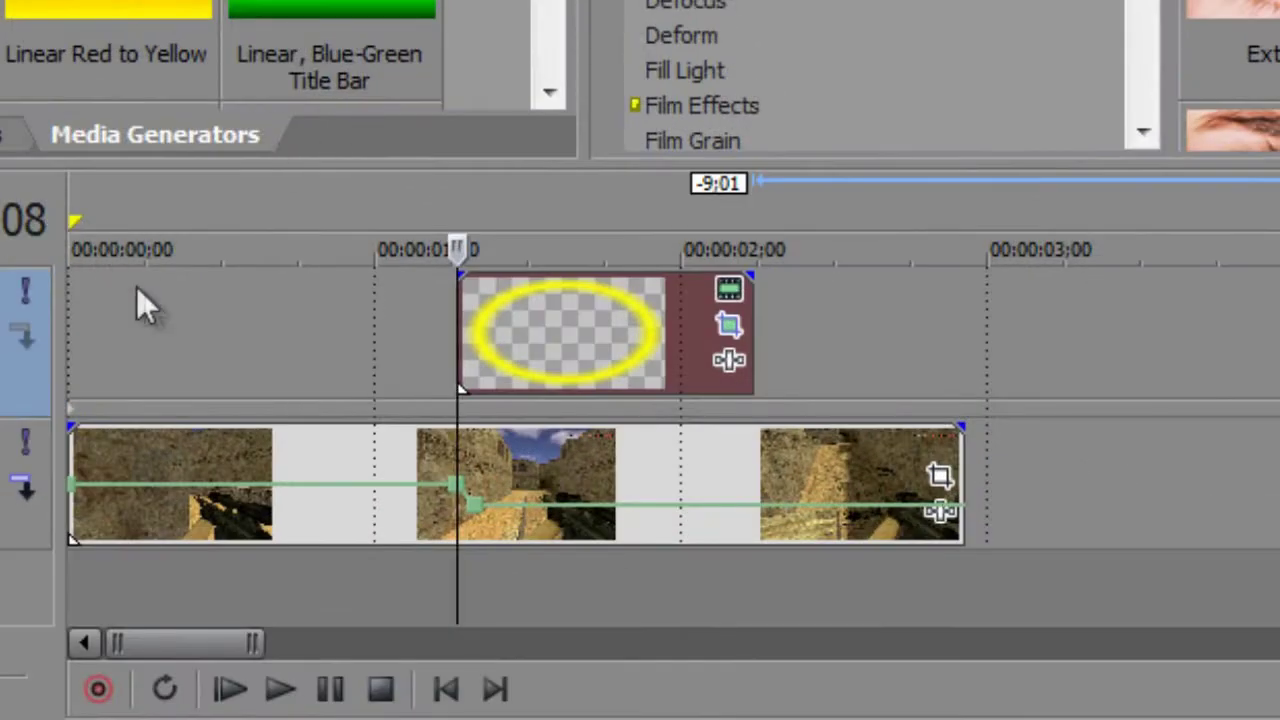
Loop the whole edit, start to about 2.9 s, and build a RAM preview with Shift+B
{"action": "left_click", "coordinate": [148, 290]}
{"action": "left_click_drag", "start_coordinate": [72, 222], "coordinate": [968, 228]}
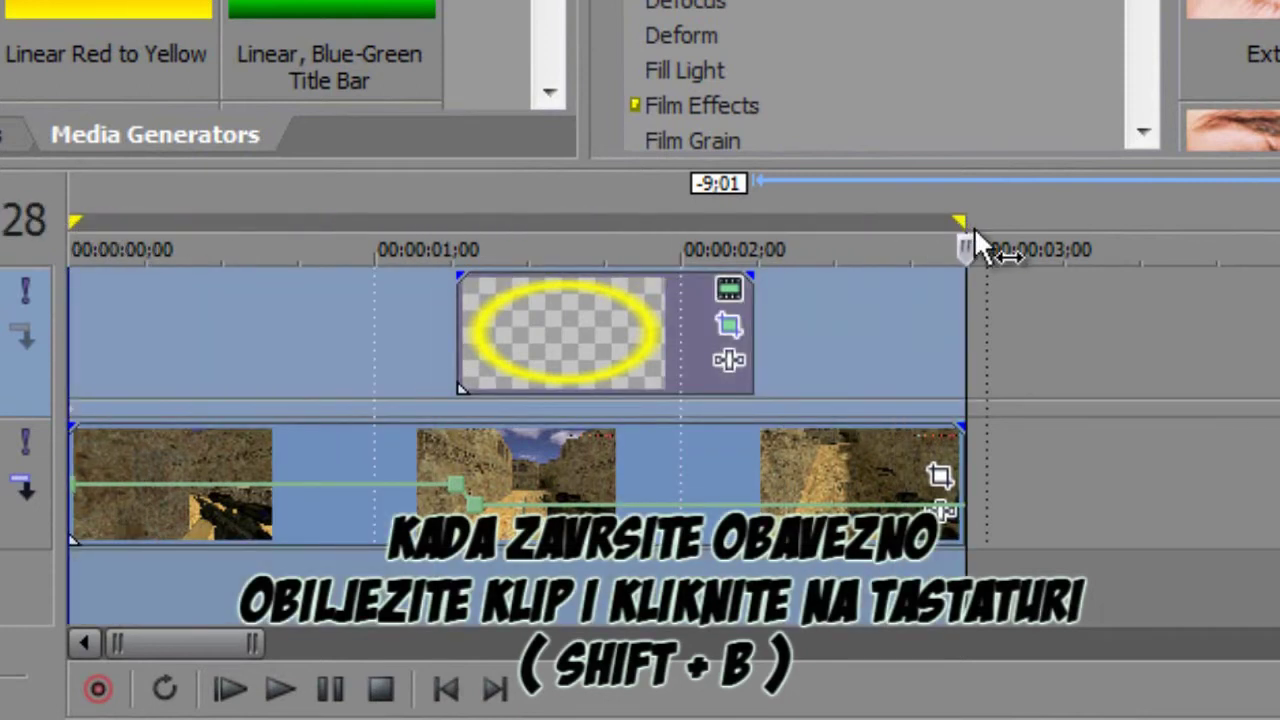
{"action": "key", "text": "shift+b"}
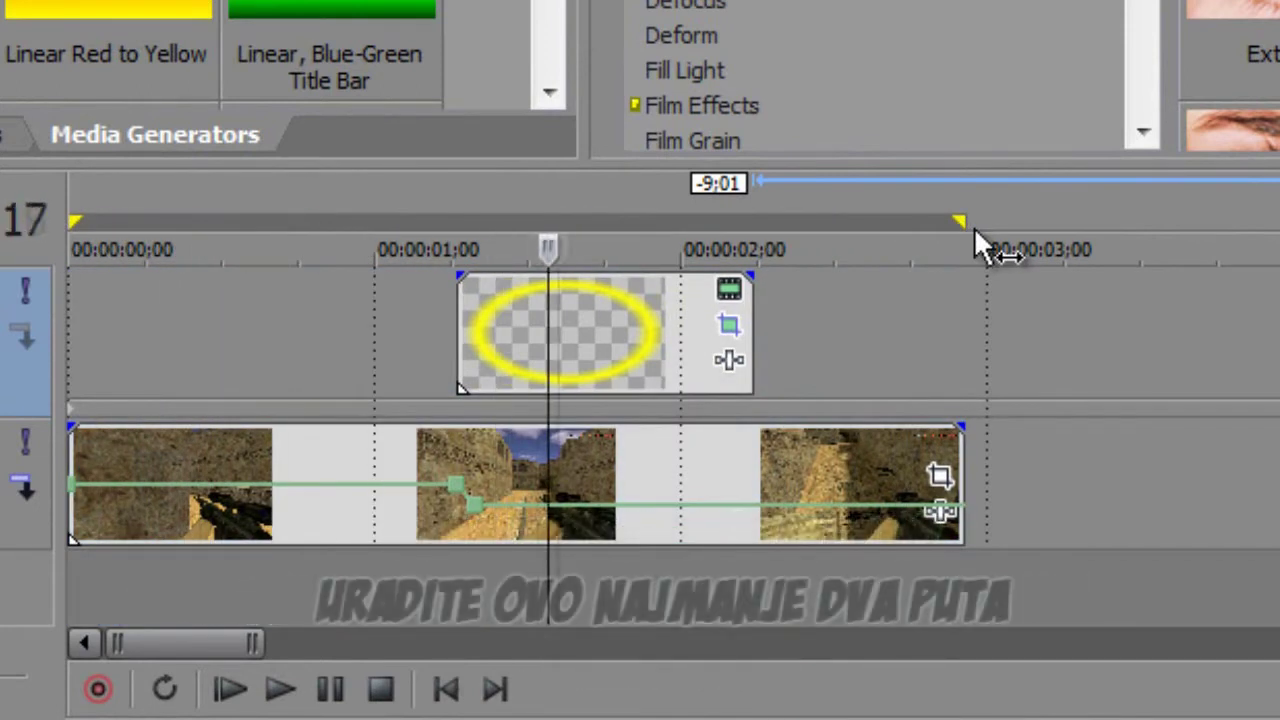